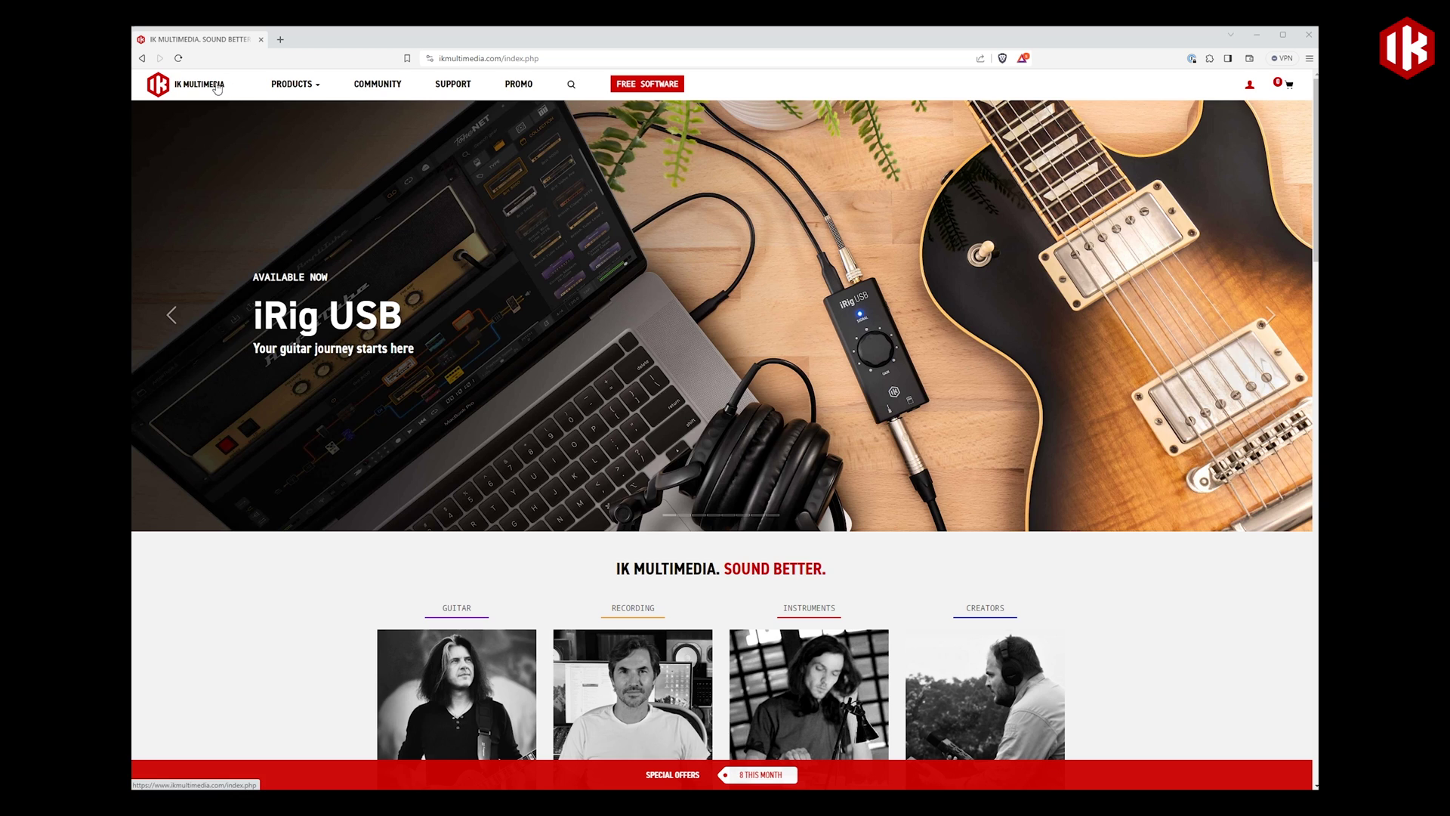
Step: From Driver Downloads, save the iRig USB ASIO Driver for Windows (v.5.58.0) zip and open it
left_click(1249, 92)
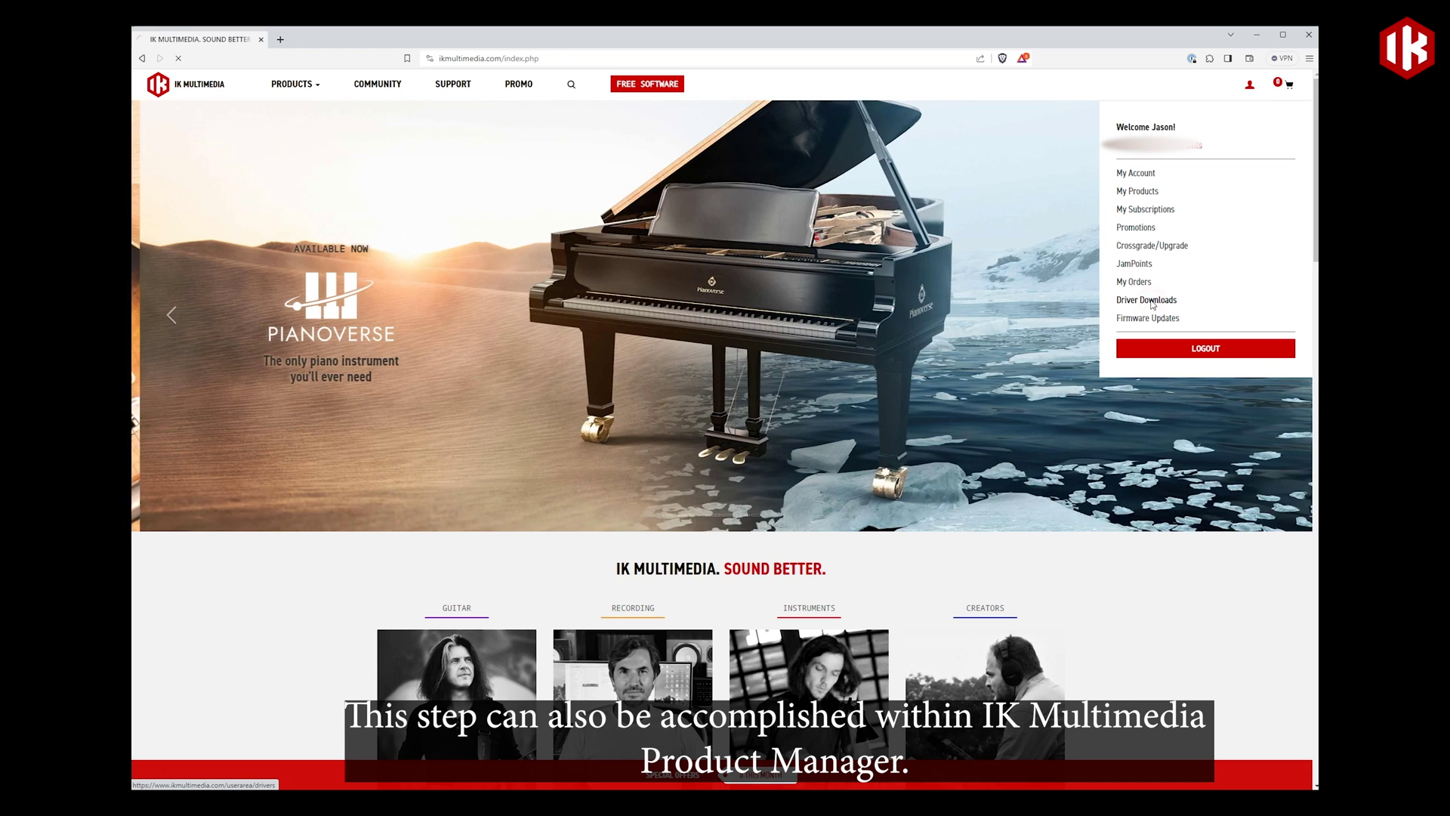
left_click(1151, 300)
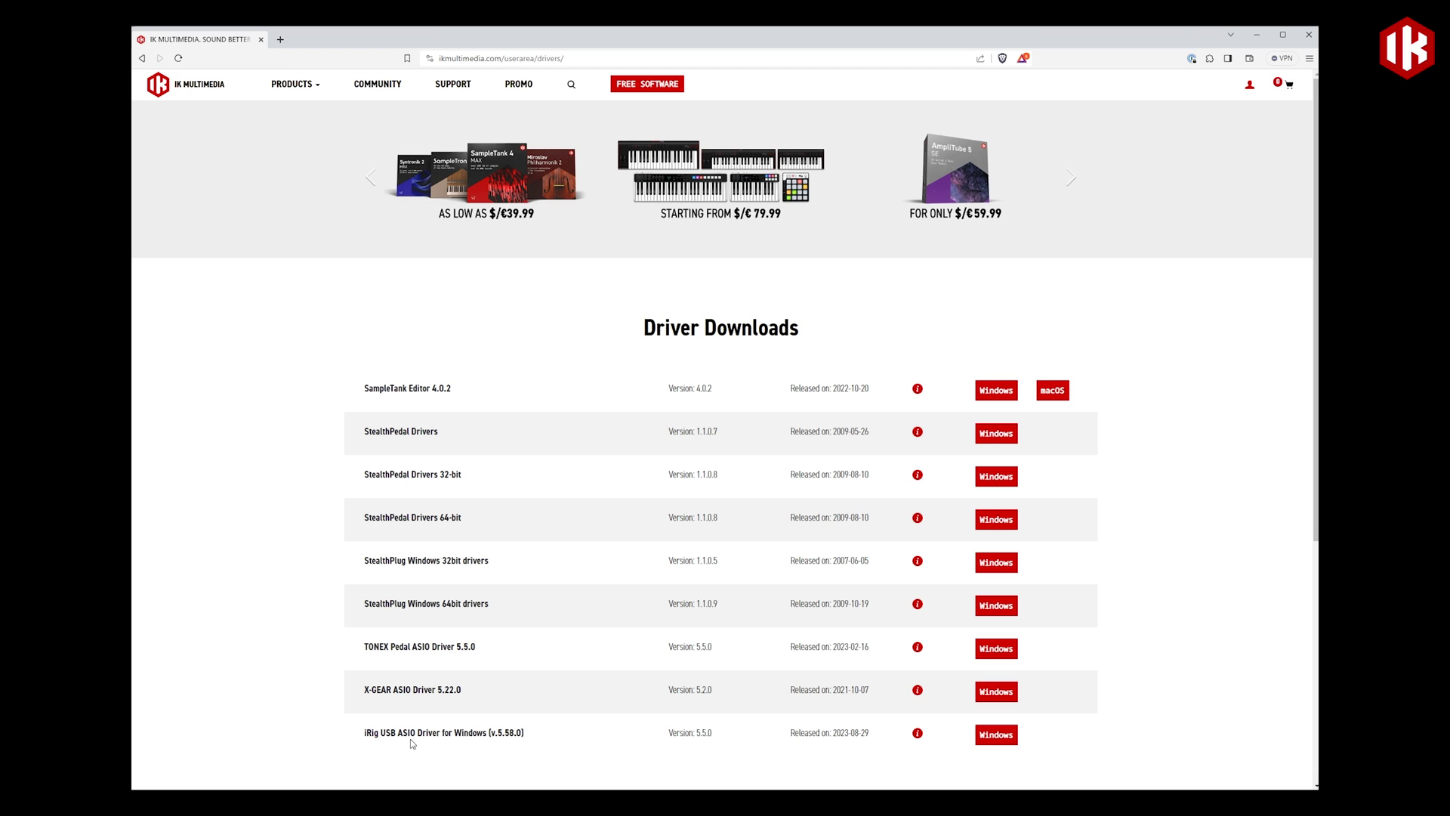
left_click(996, 737)
key("Return")
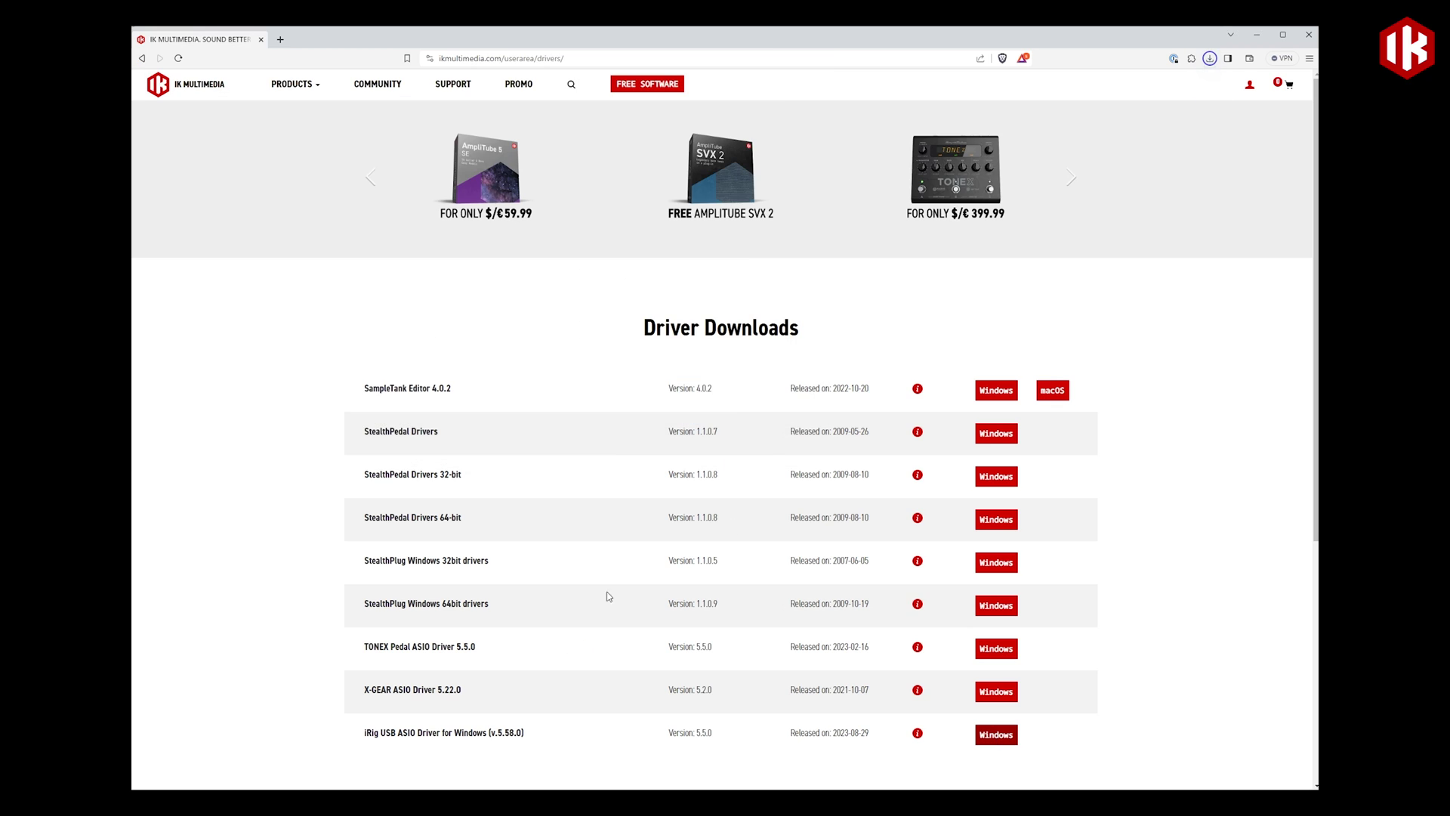
left_click(1210, 58)
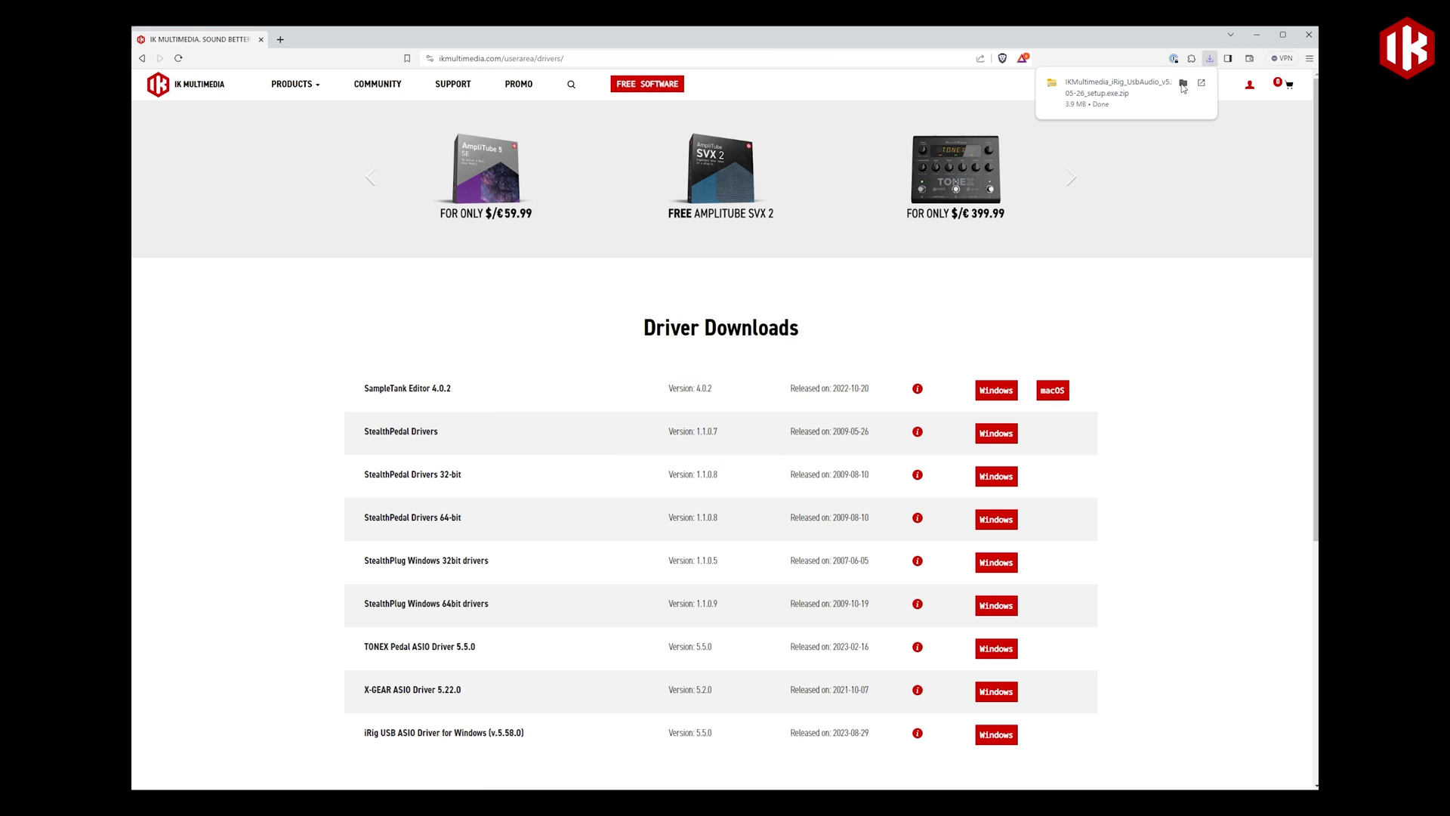
left_click(1126, 94)
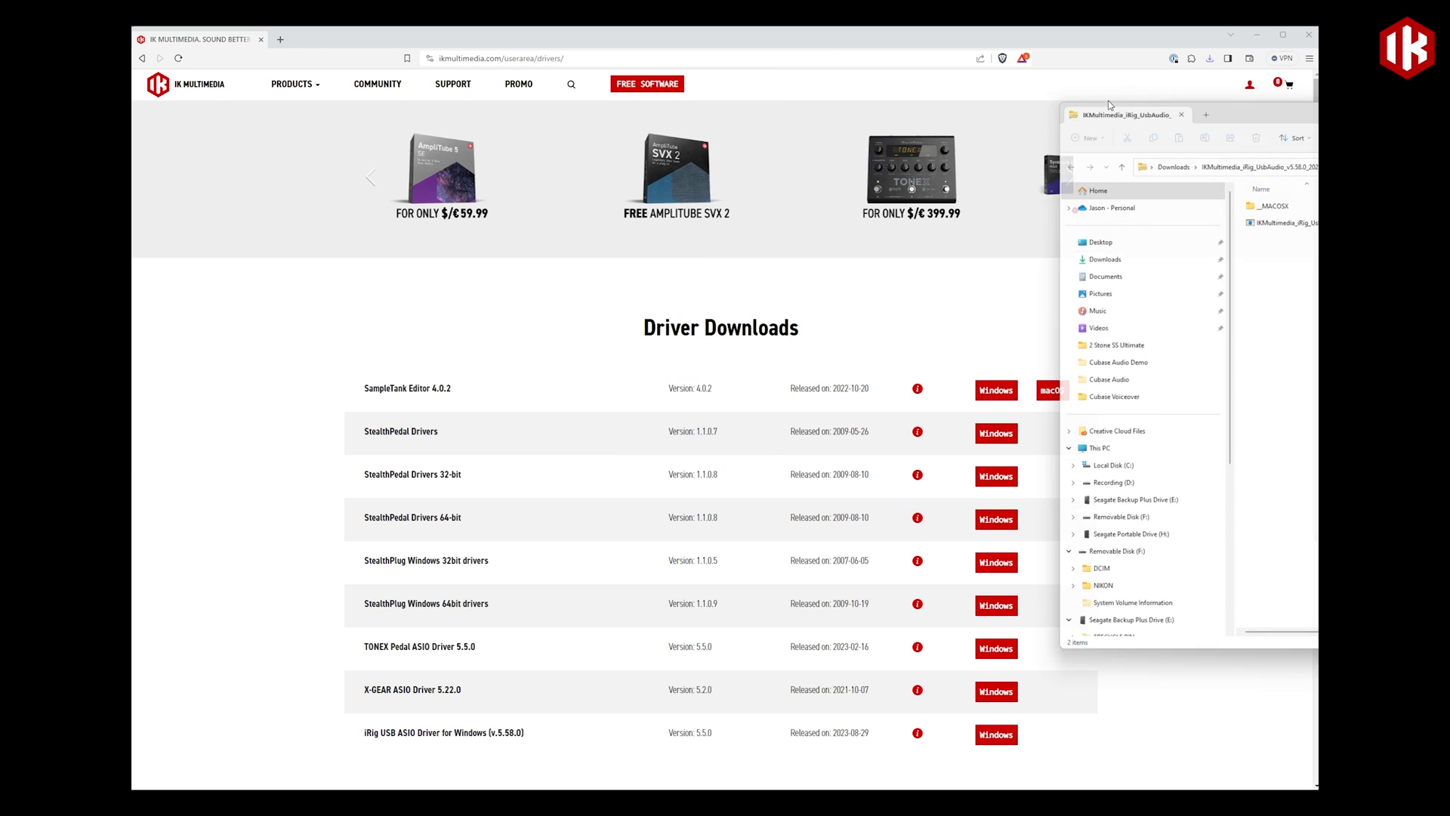
Step: Extract all files from the iRig driver zip and select the extracted setup application
left_click(761, 138)
left_click(1208, 516)
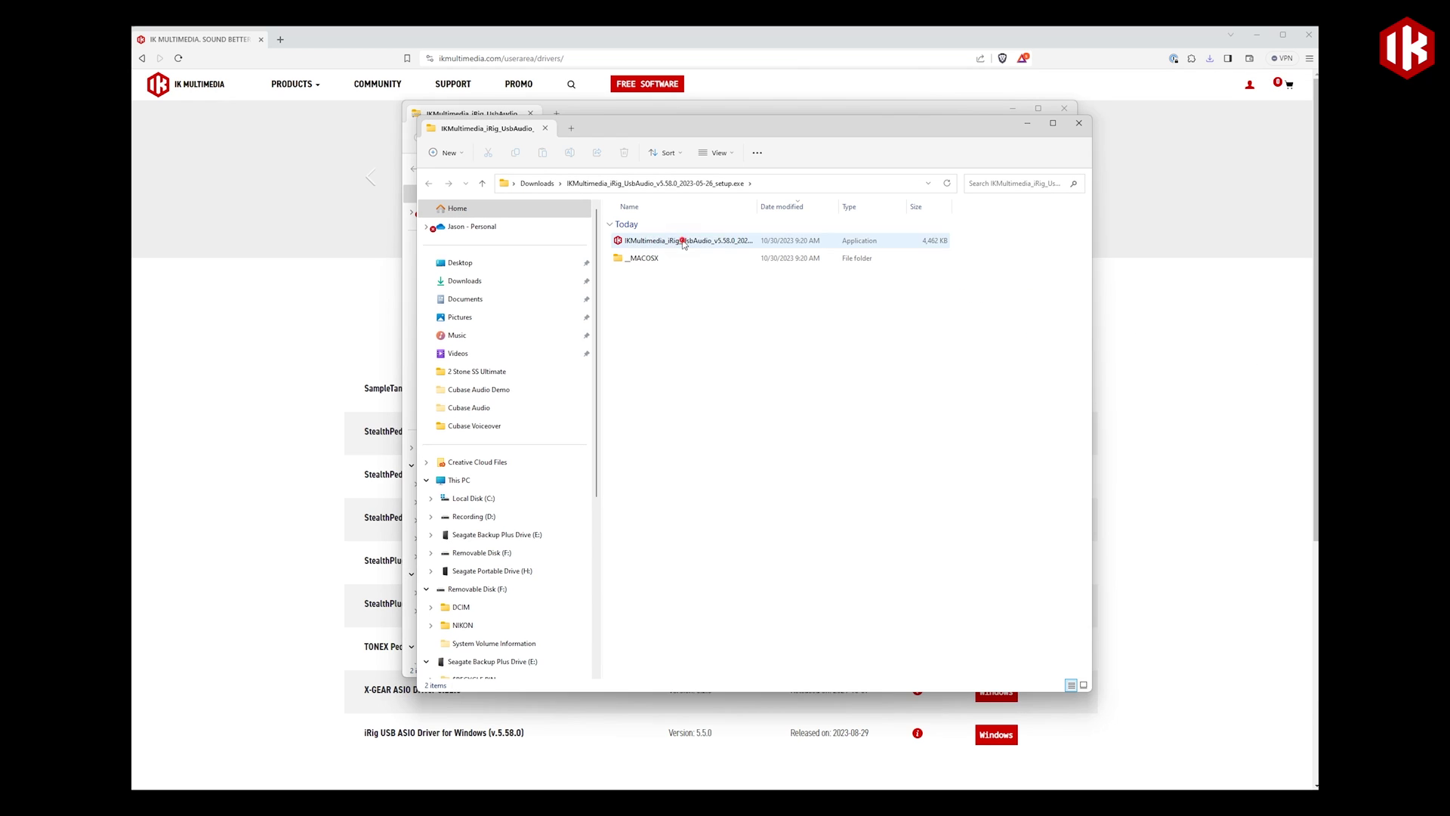
left_click(684, 242)
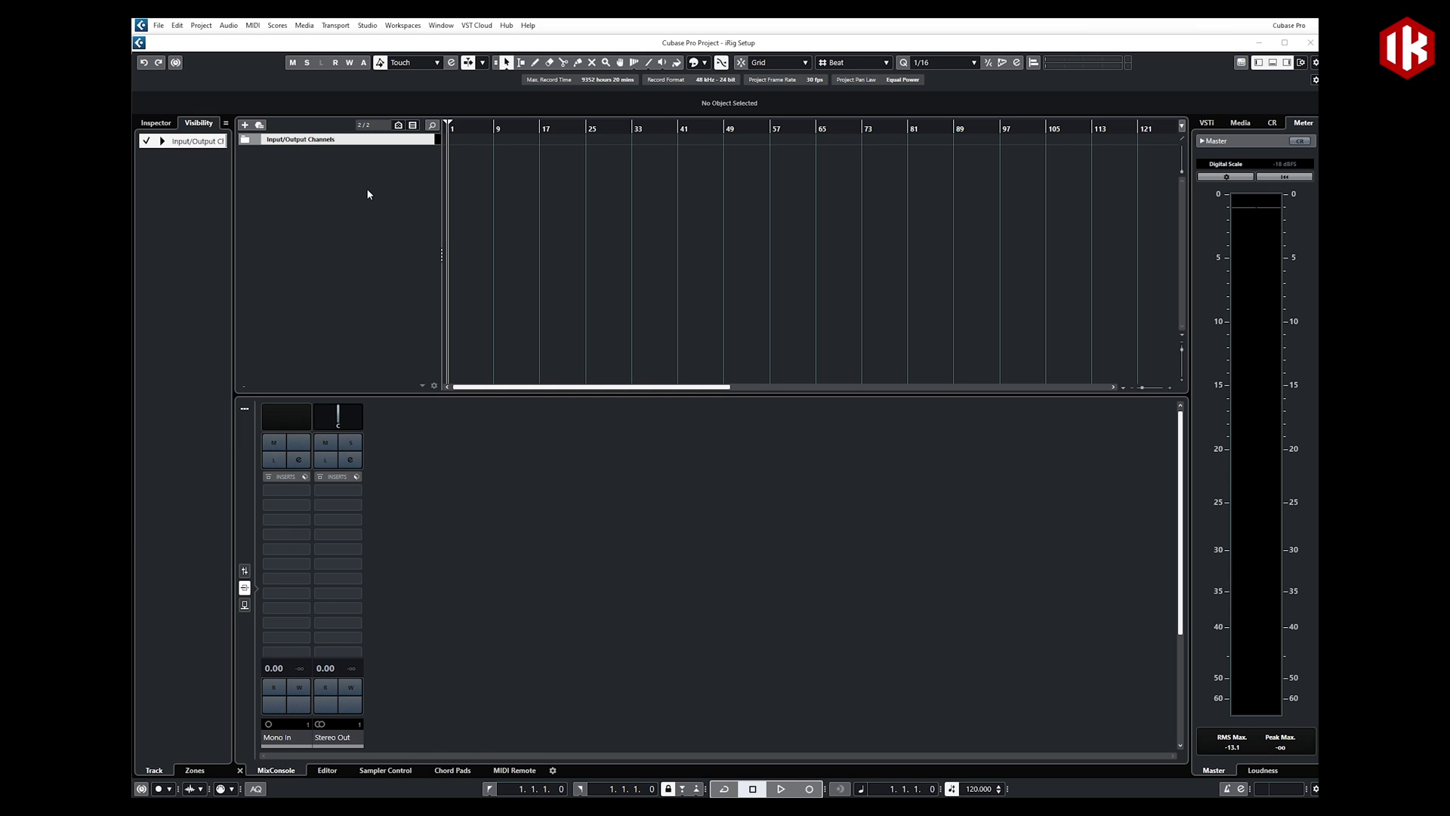
Step: Switch the Studio Setup ASIO driver to iRig Device, giving 12.167 ms input and 14.500 ms output latency
left_click(367, 27)
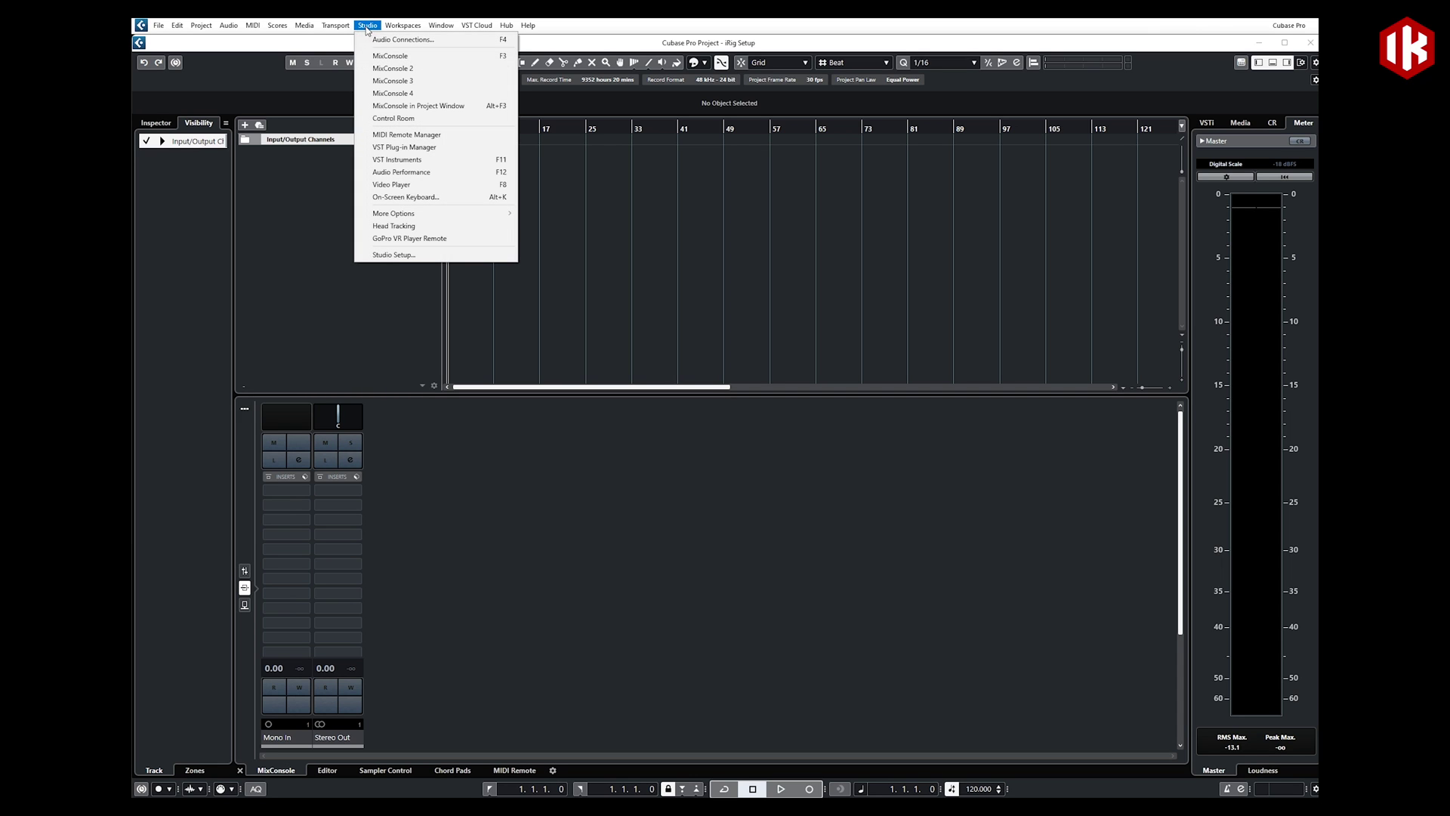
left_click(385, 256)
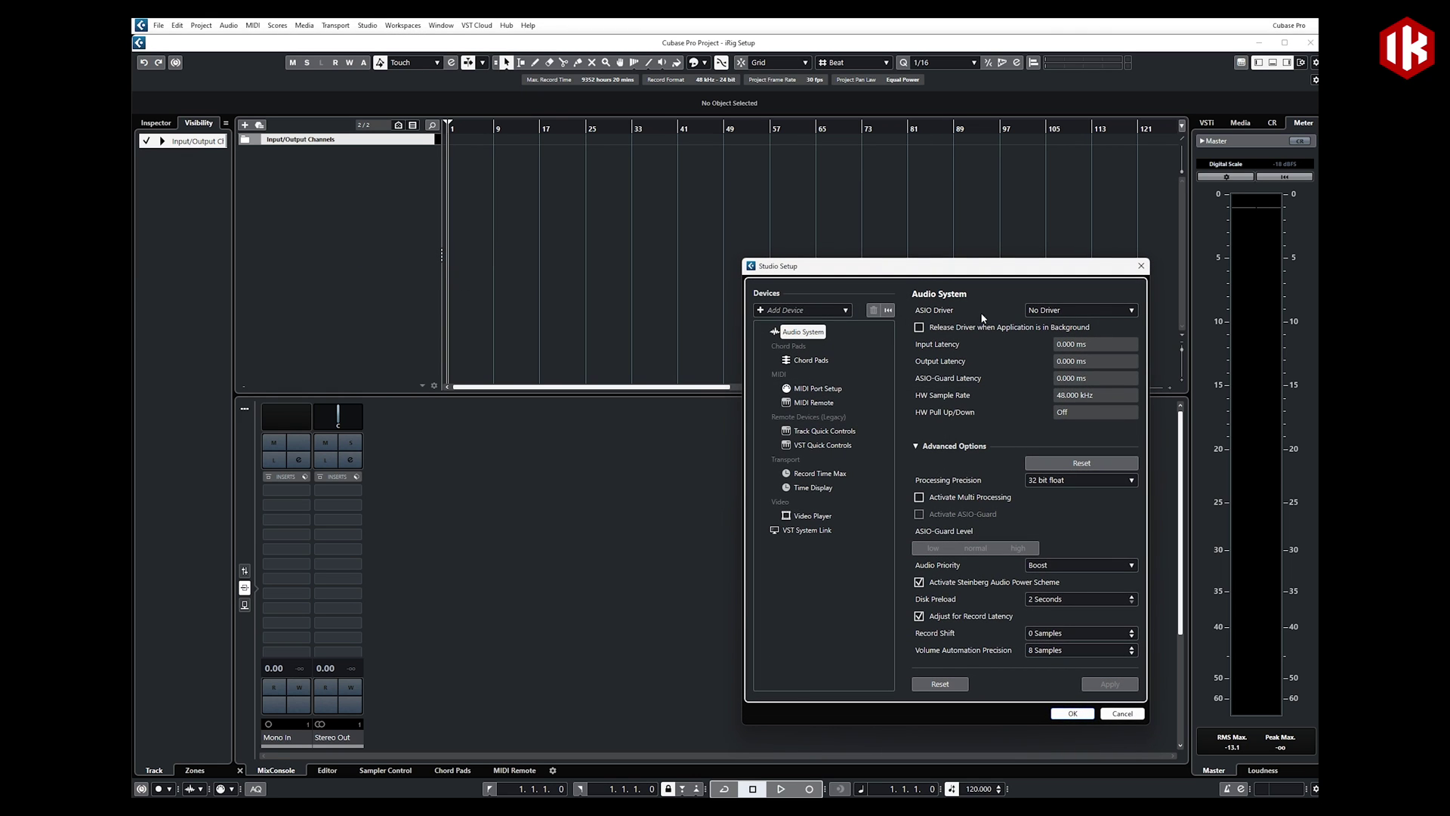
left_click(1095, 310)
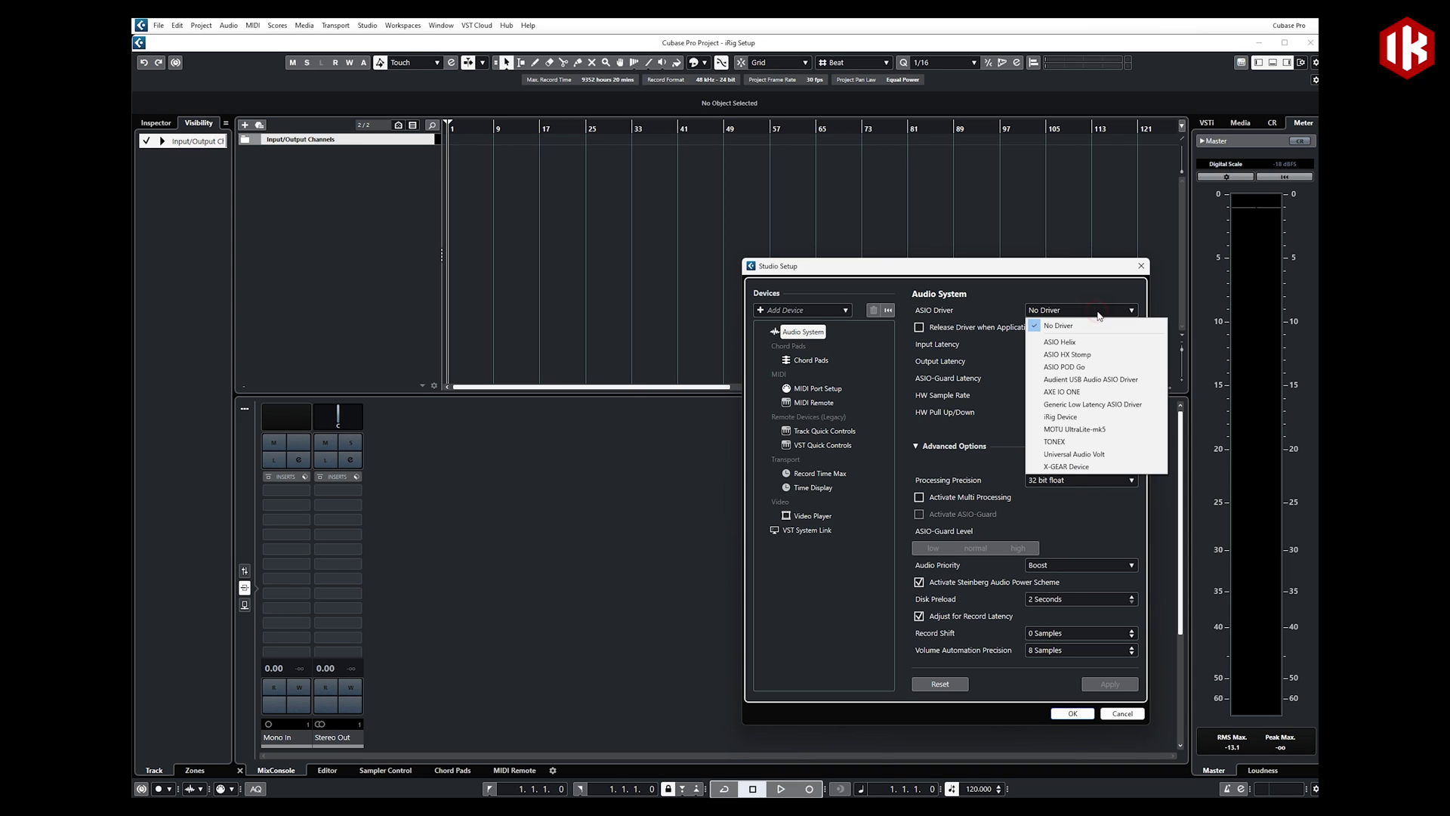
left_click(1084, 421)
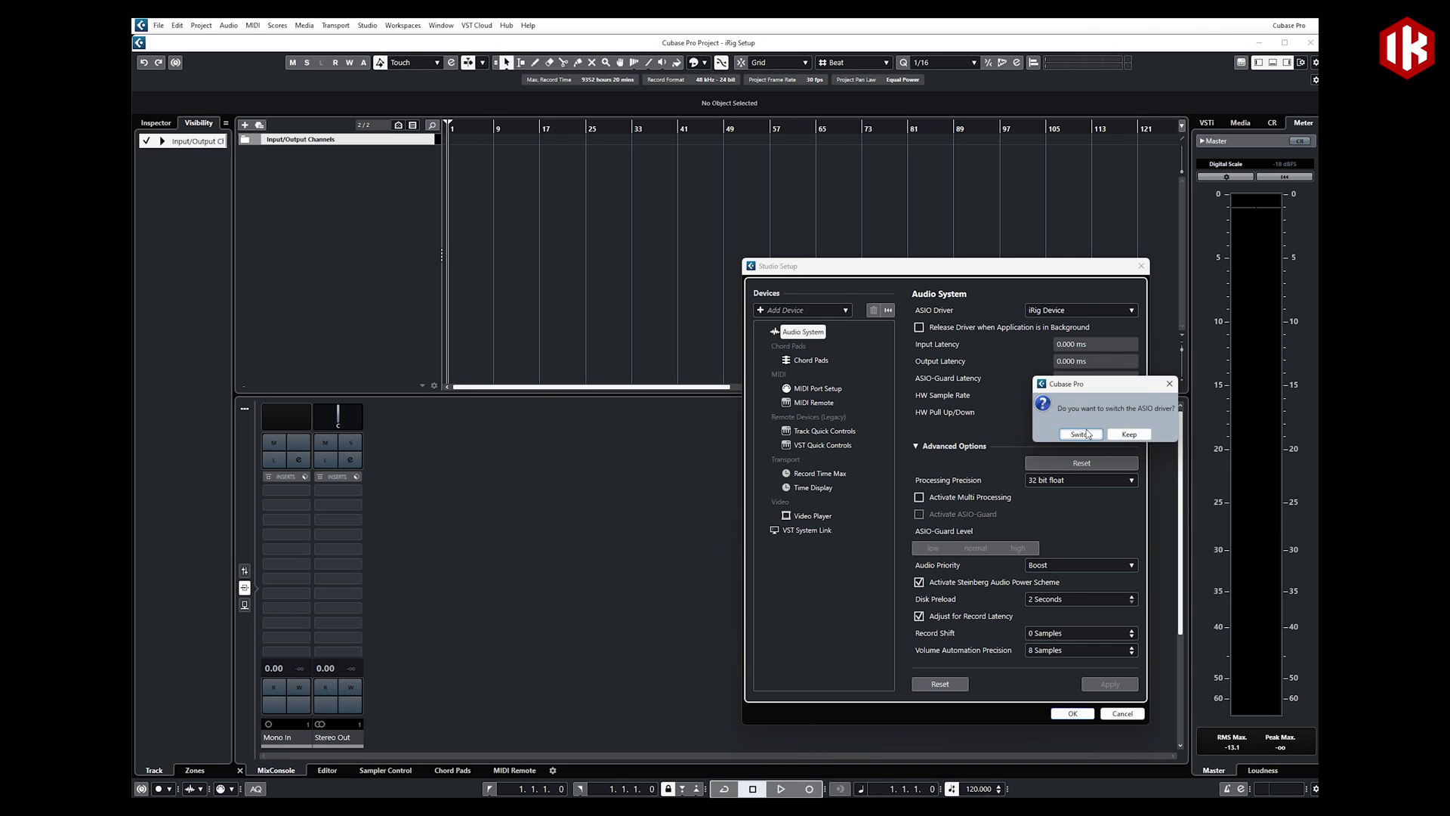
left_click(1087, 435)
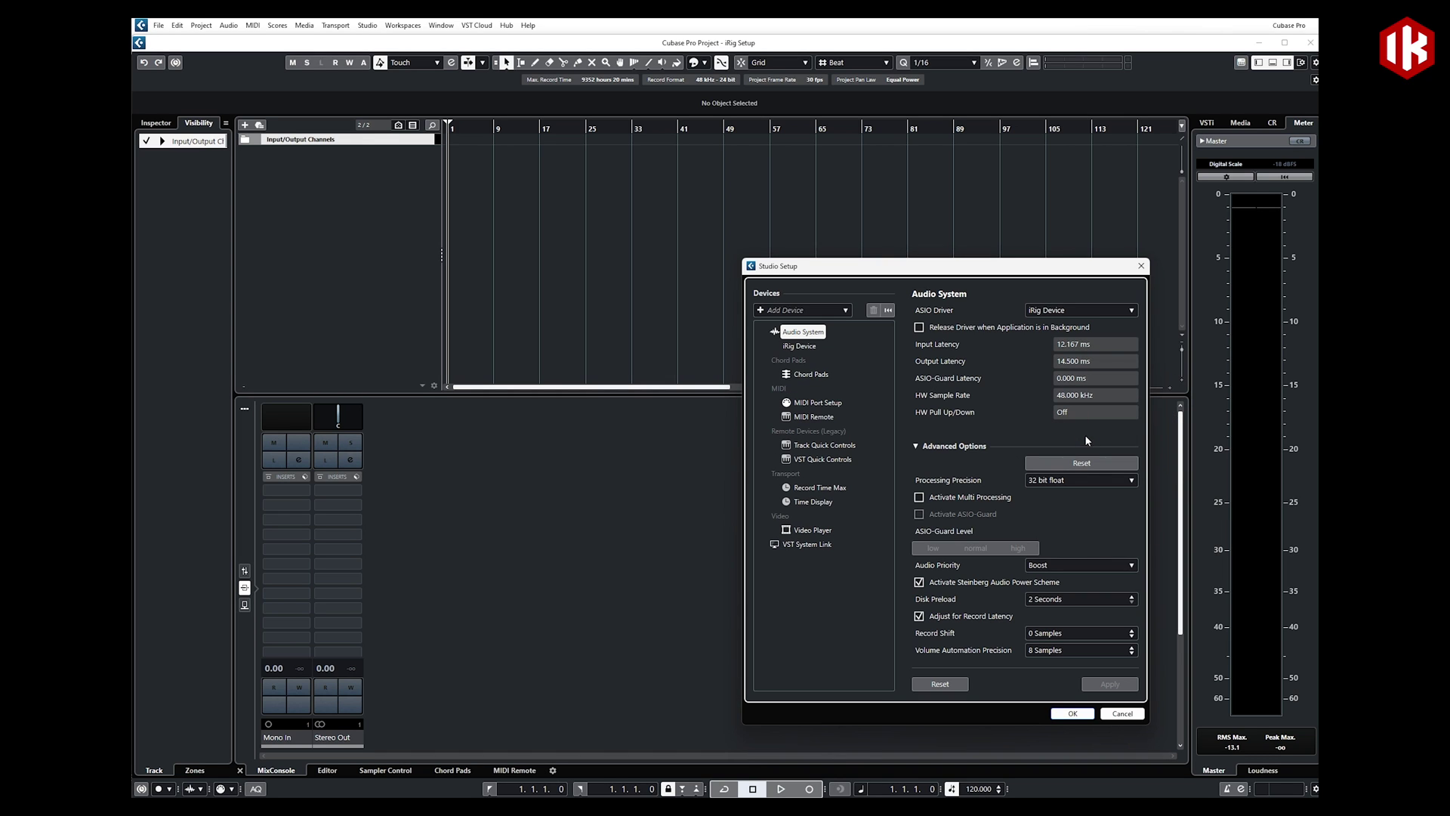
Step: Set the iRig control panel's ASIO buffer size to 32 samples and close the setup dialogs
left_click(802, 346)
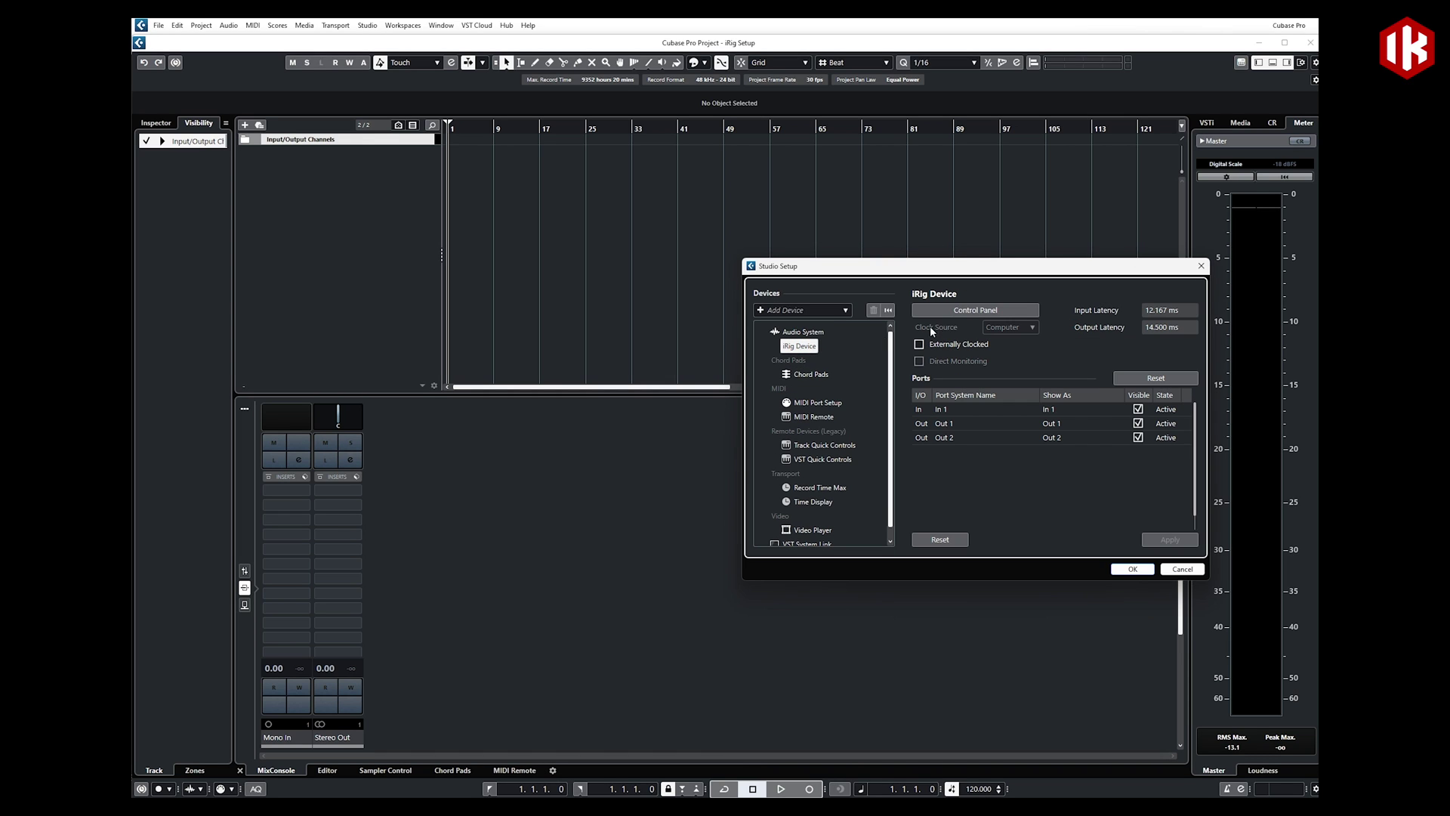
left_click(976, 311)
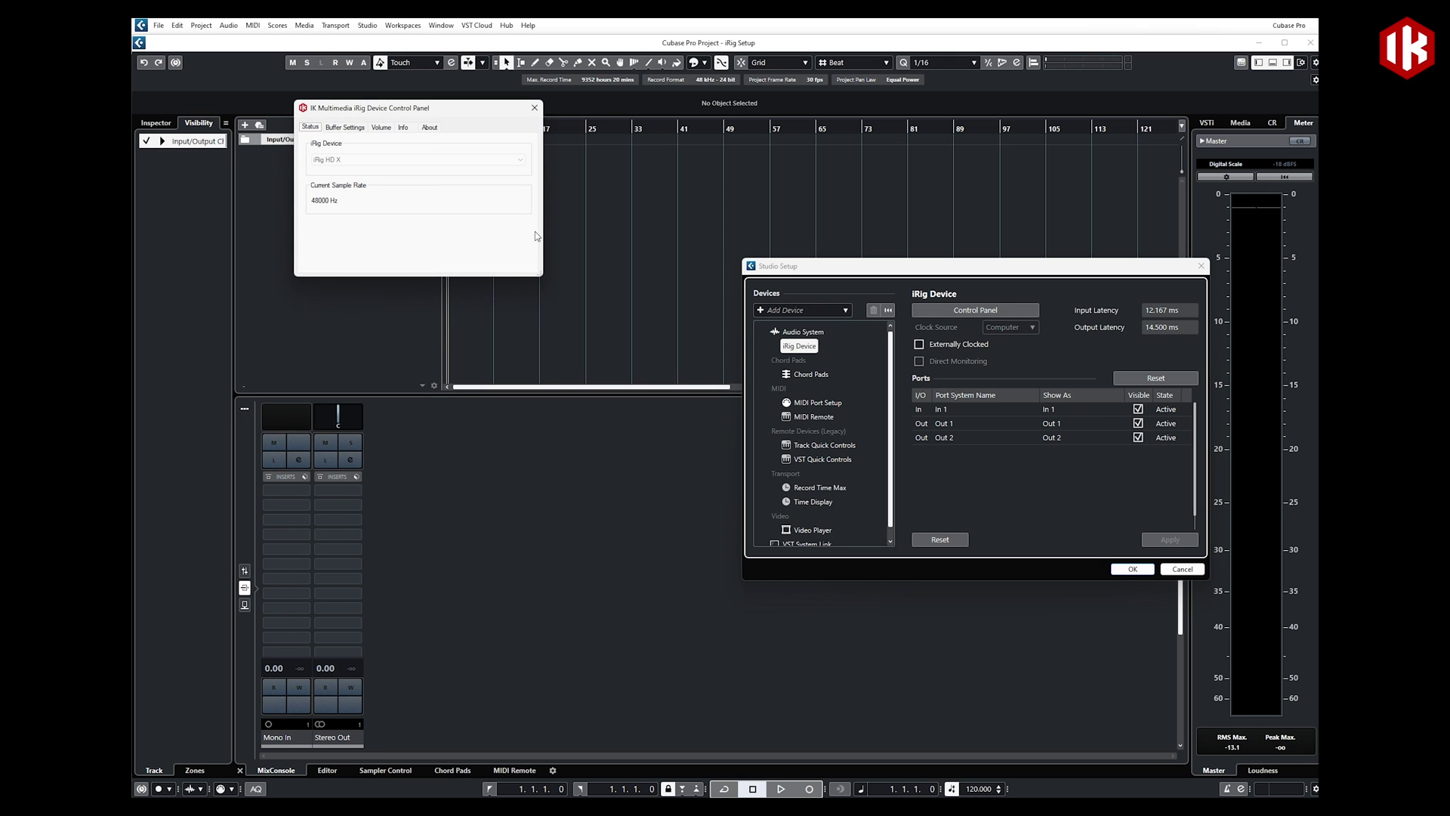
left_click(357, 130)
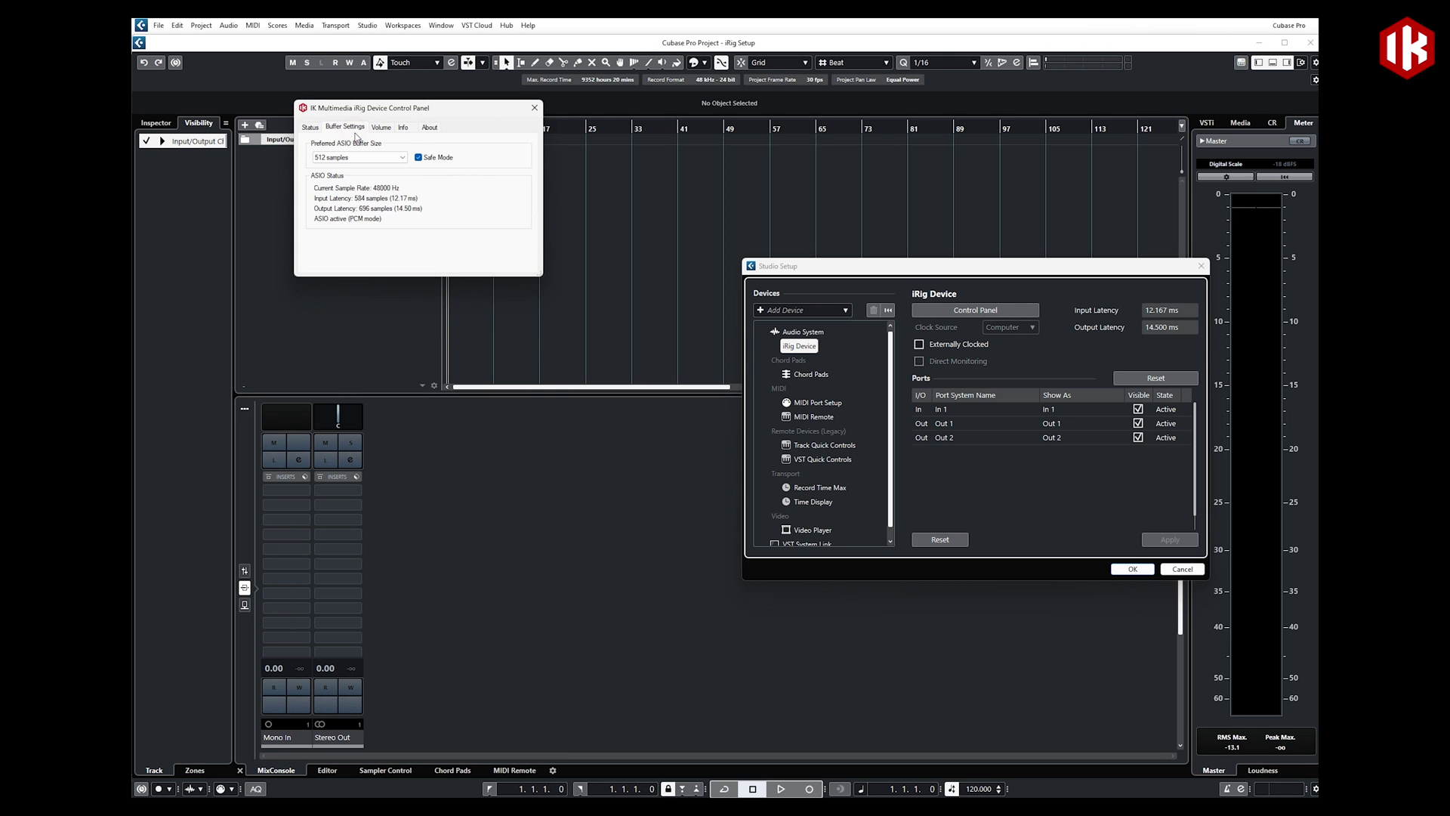
left_click(401, 157)
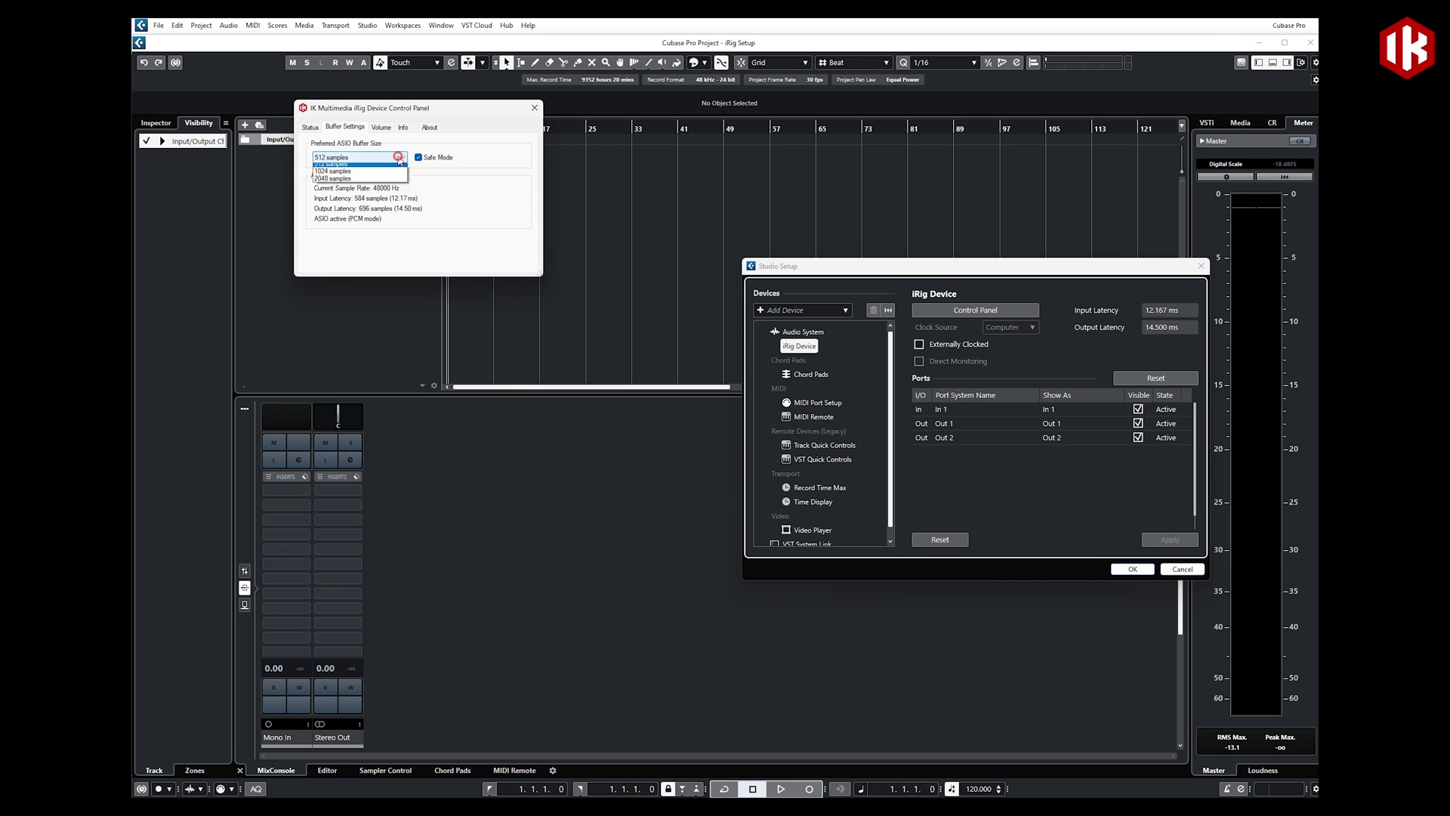
left_click(358, 182)
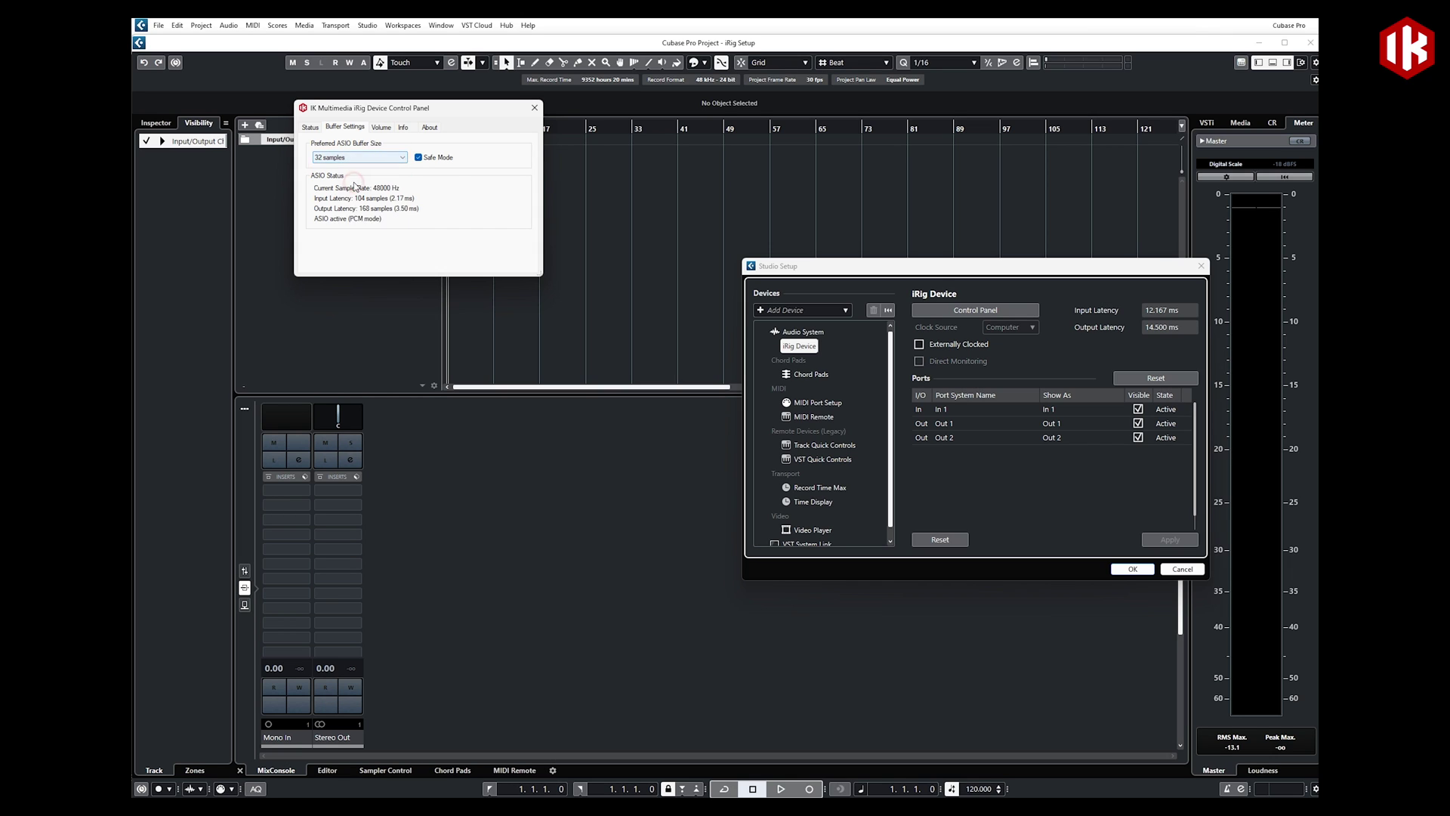
left_click(535, 107)
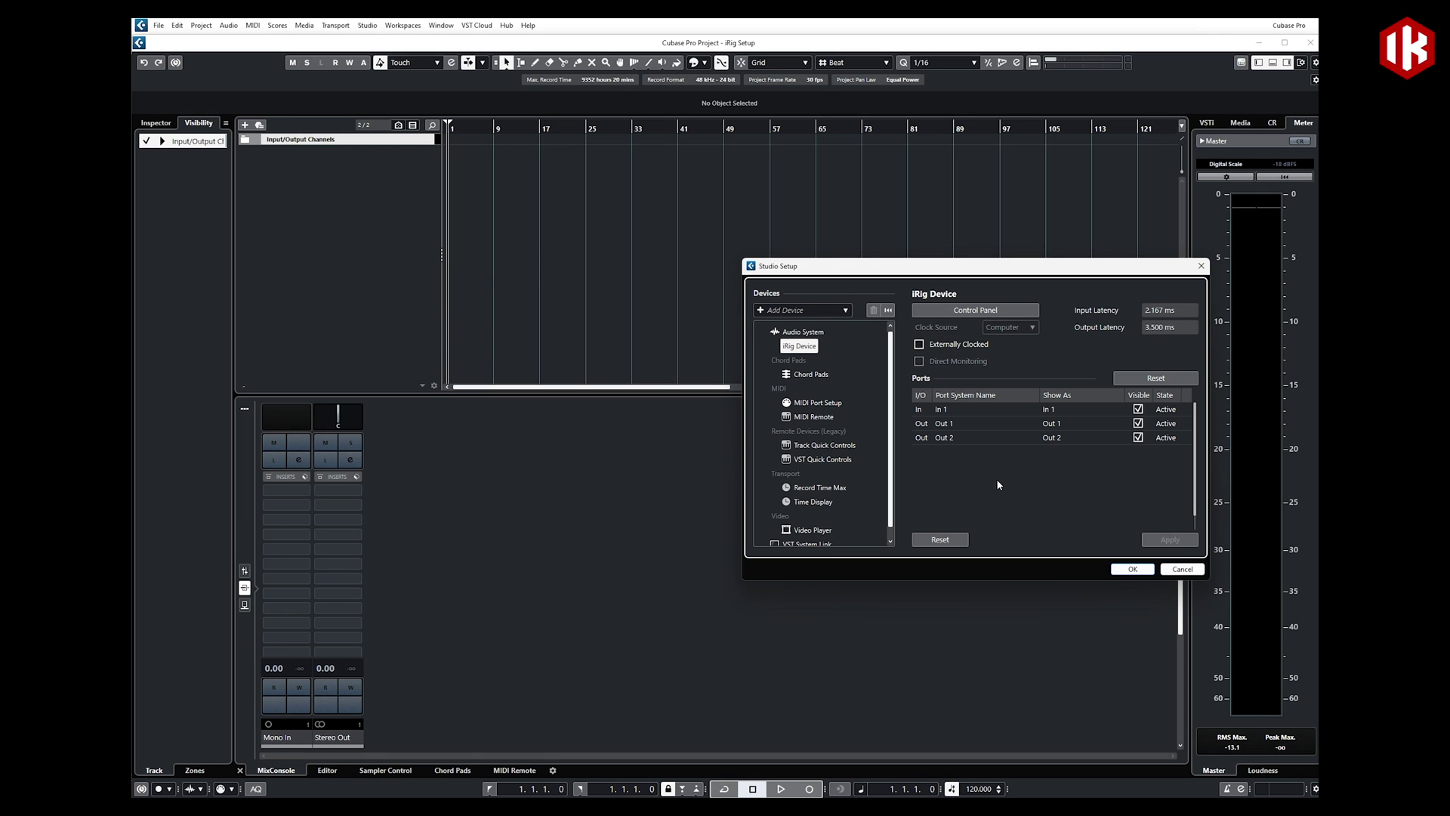
left_click(1133, 569)
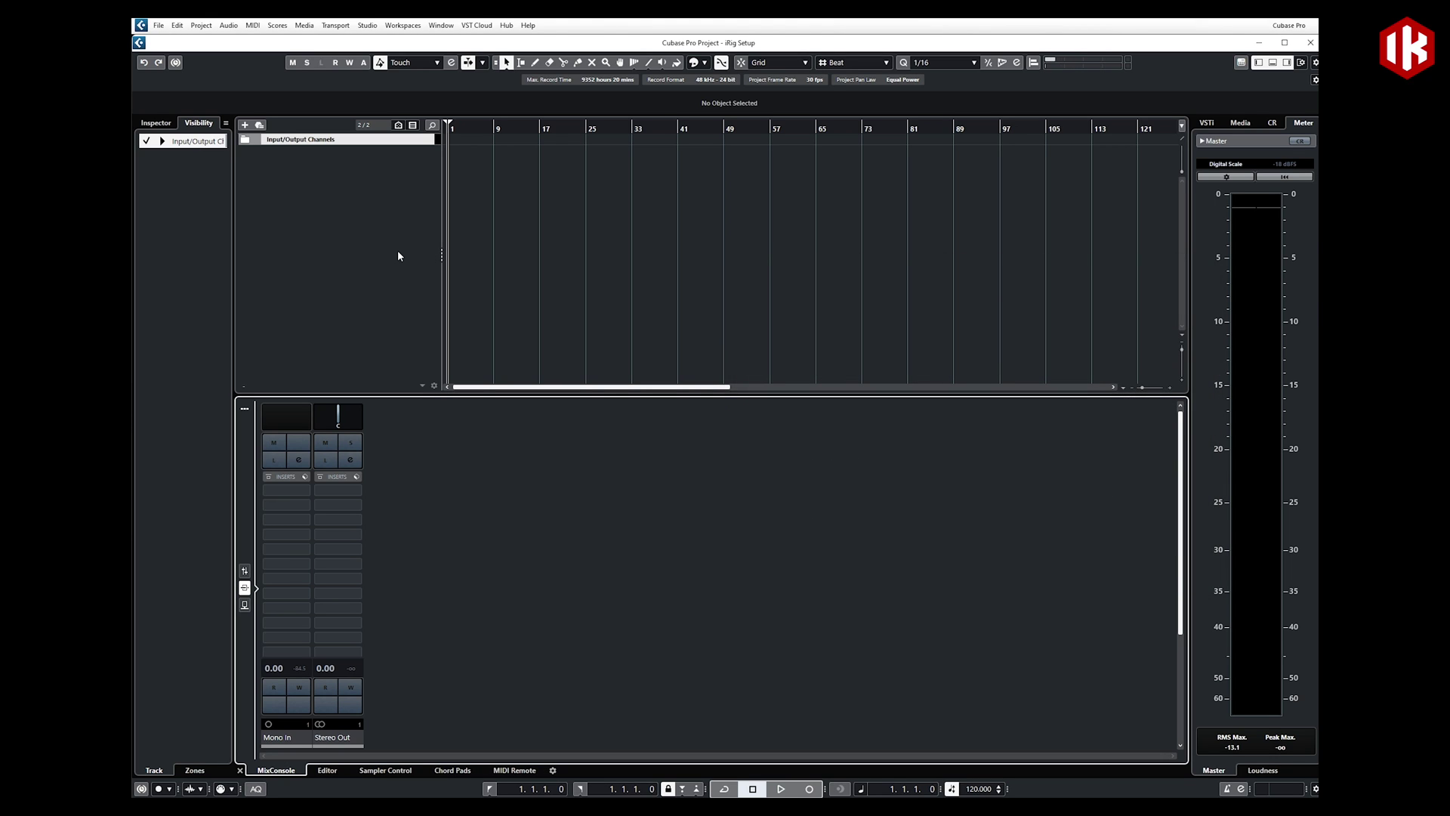
Step: Create an audio track with Mono In as input, named 'guitar_di'
left_click(244, 125)
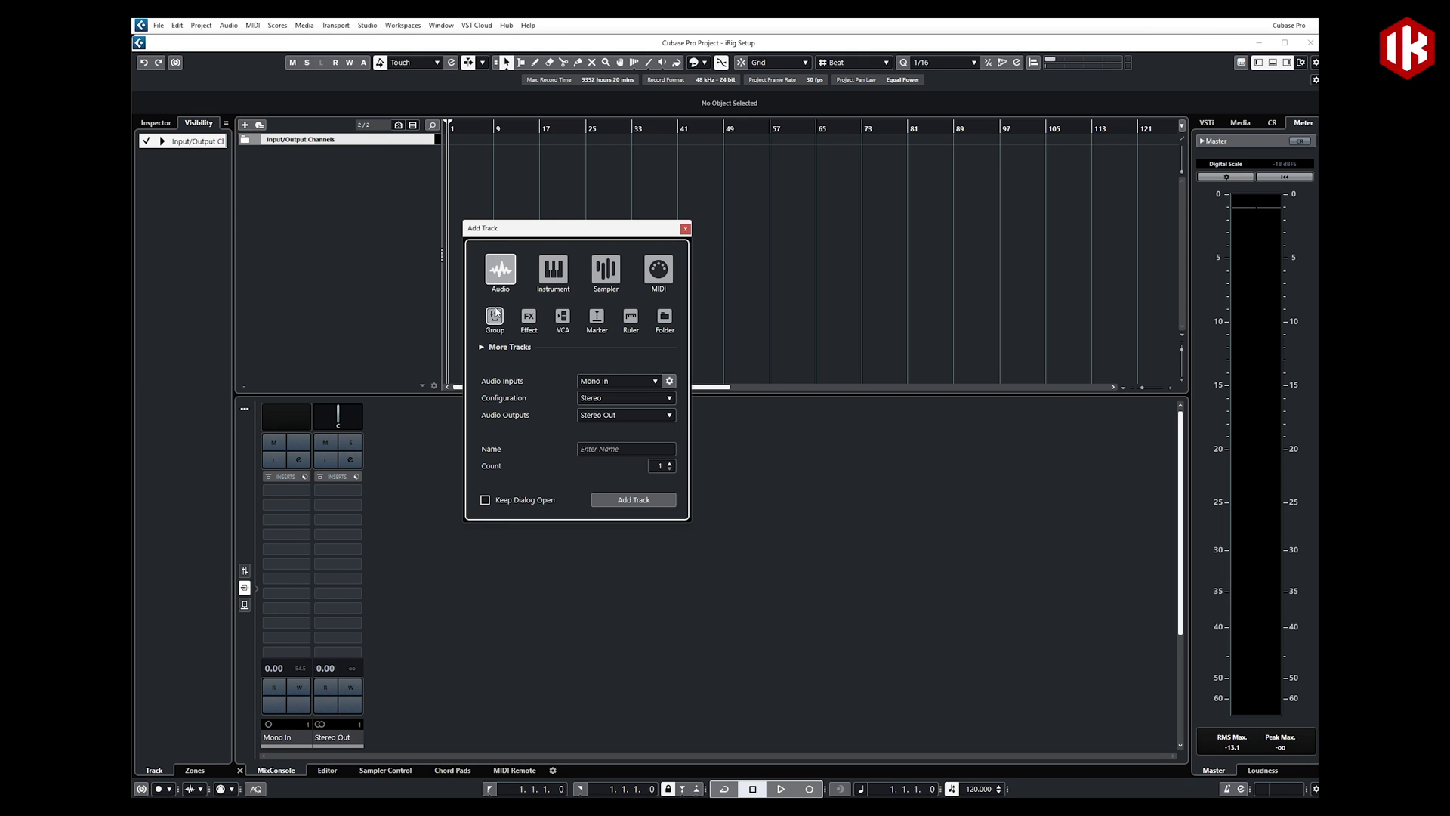
left_click(609, 383)
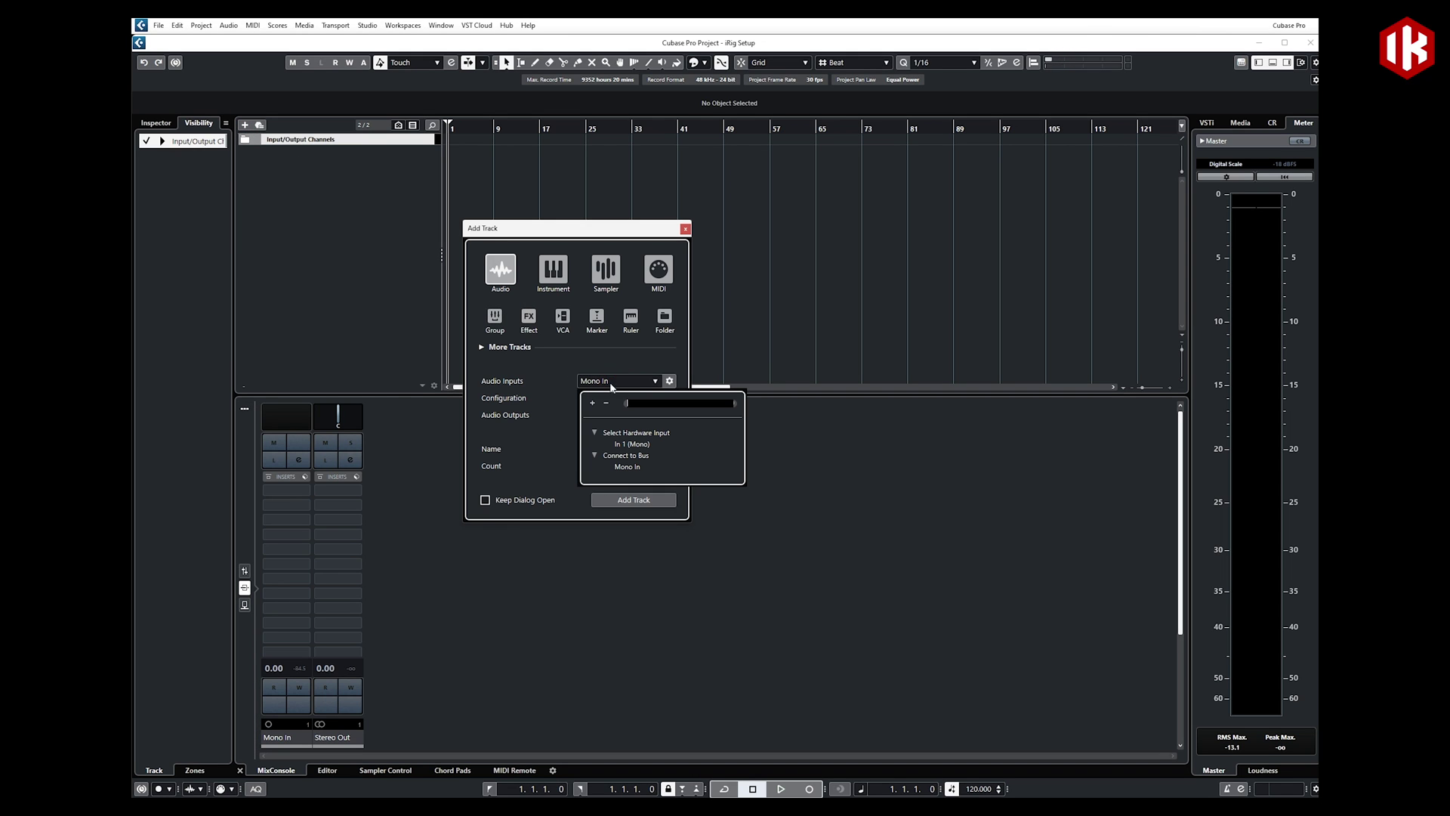
left_click(638, 446)
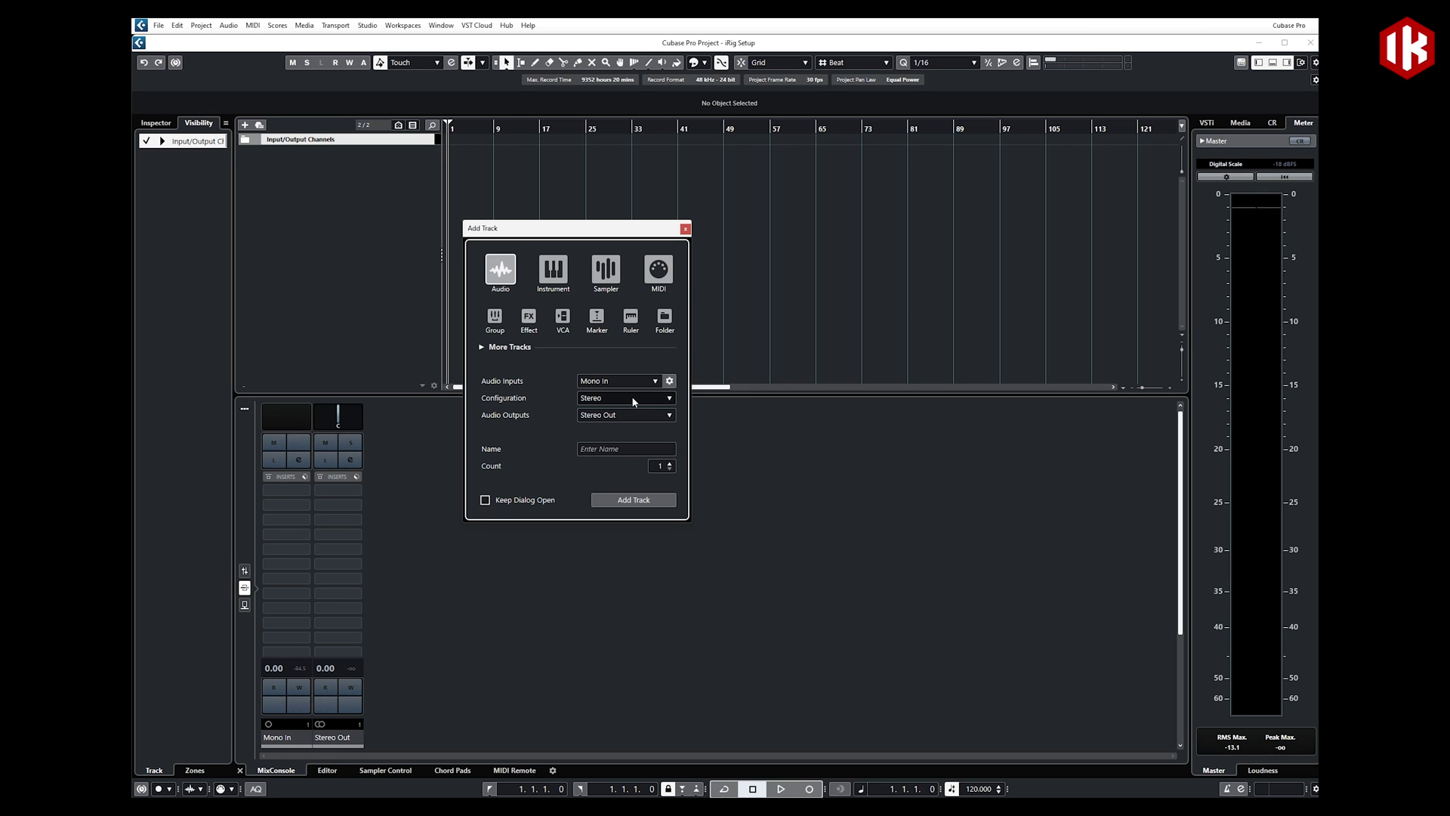
left_click(646, 448)
type("gu")
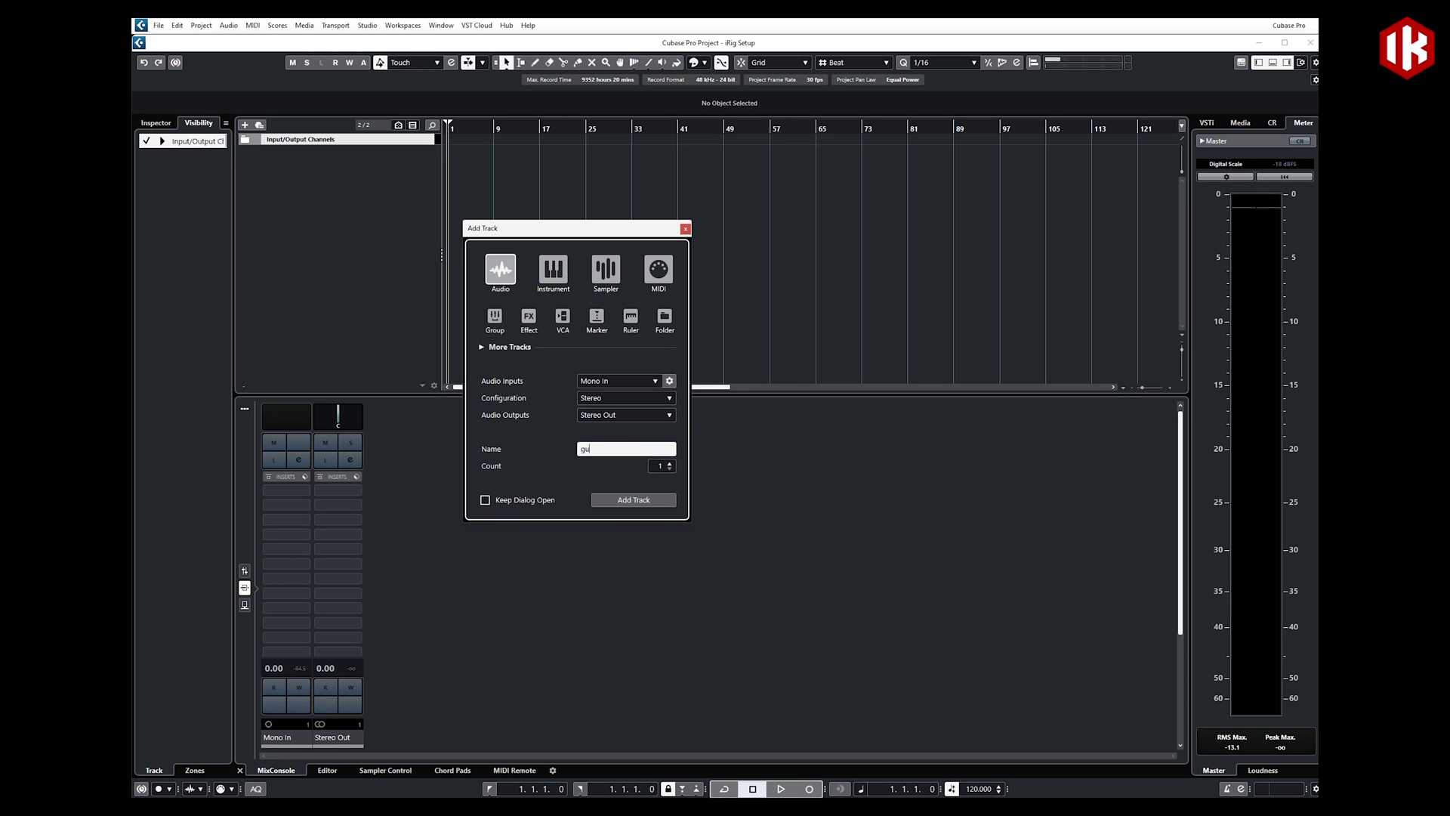
type("itar_di")
key("Return")
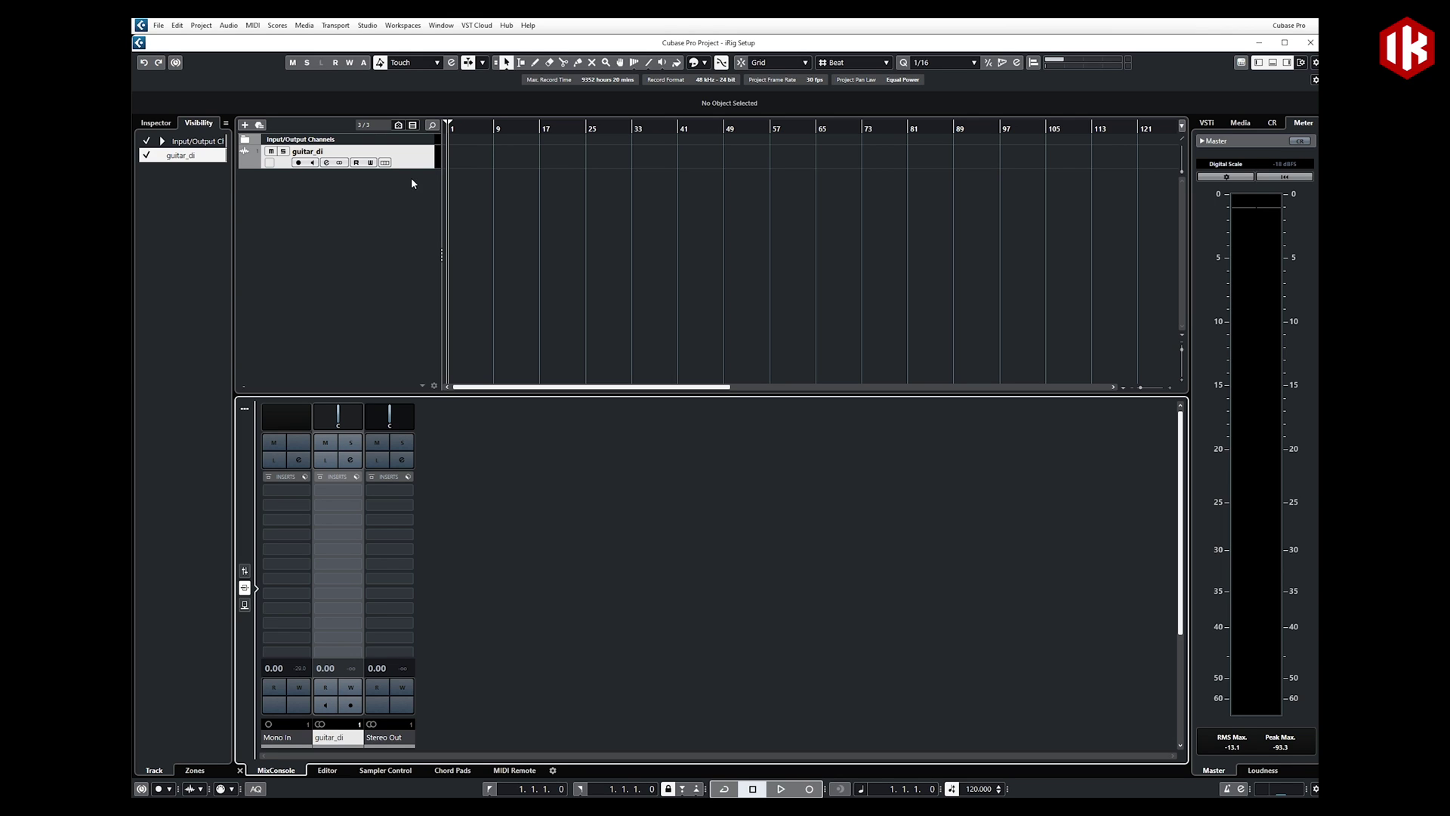
Step: Record-enable and monitor guitar_di, show faders and meters, and record the take guitar_di_01
left_click(299, 163)
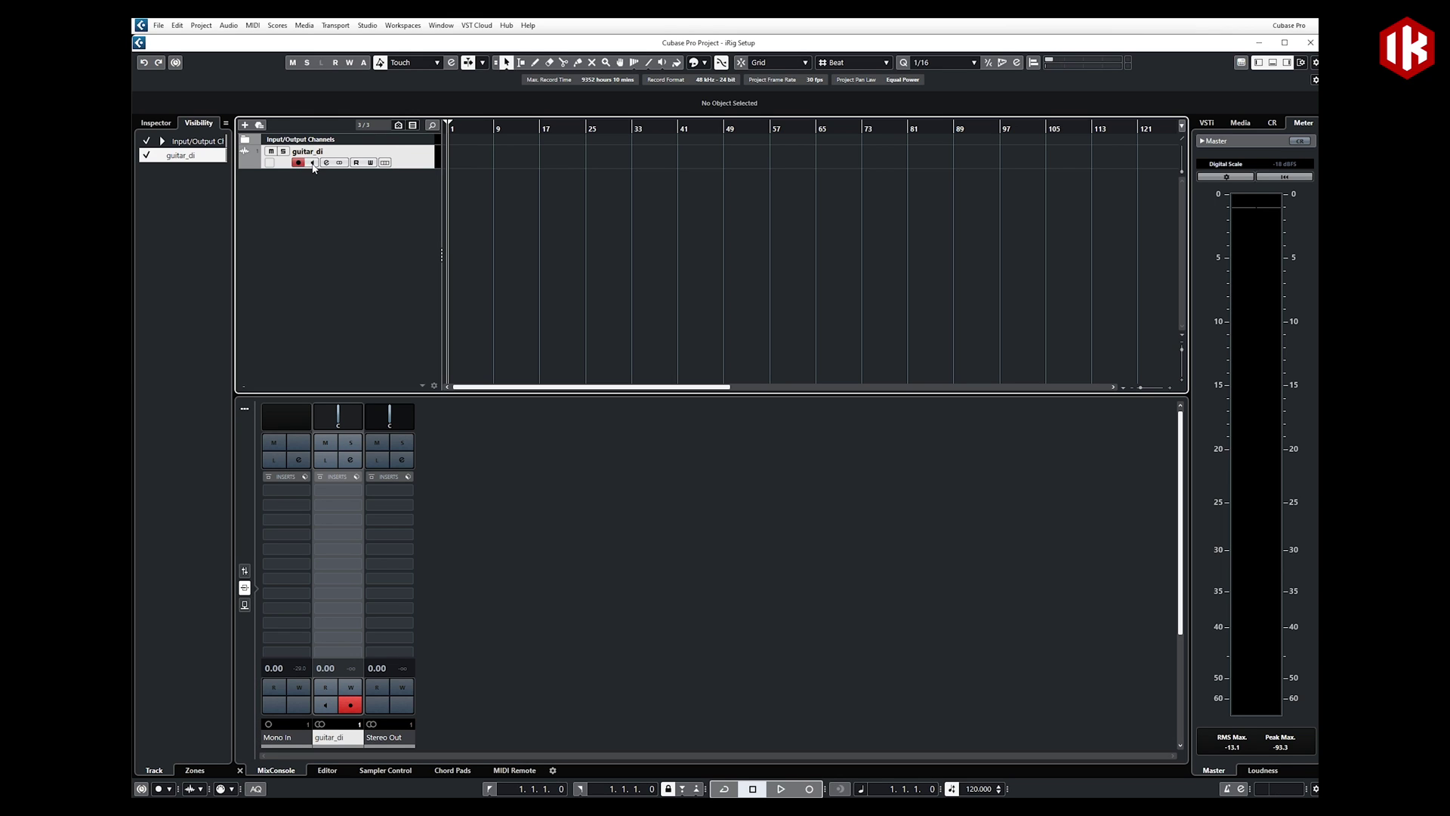
left_click(315, 165)
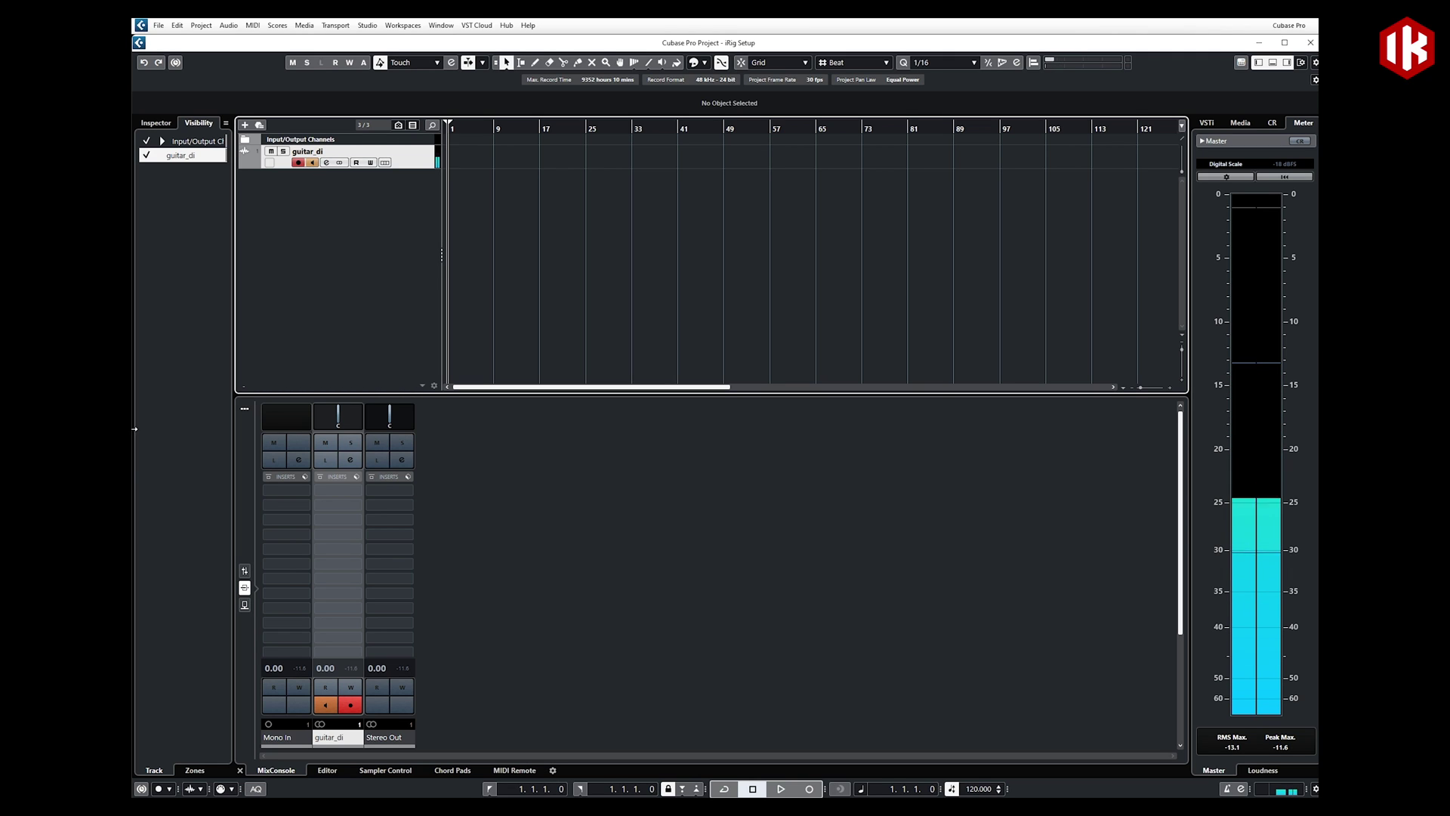
left_click(244, 574)
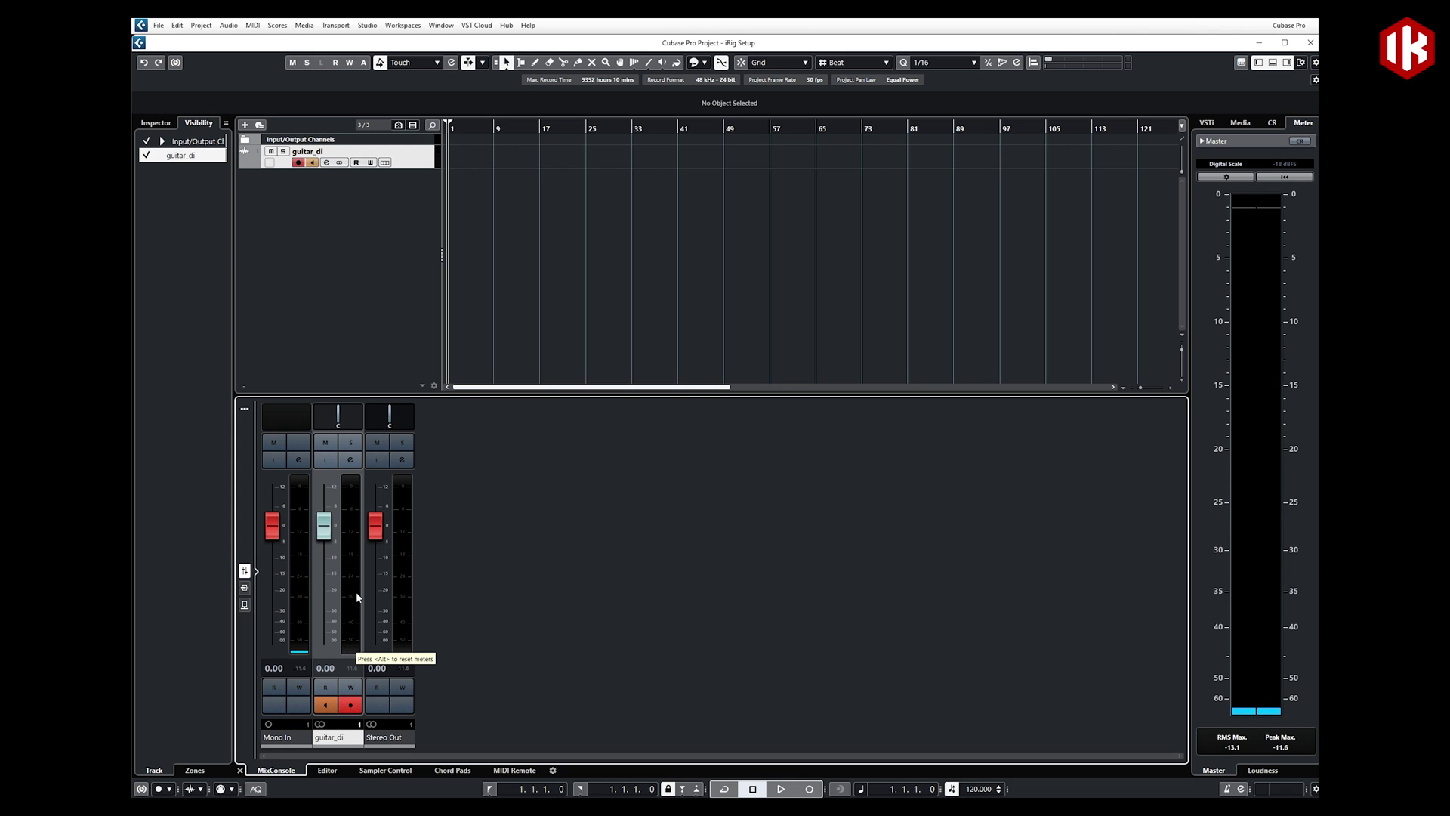
key("KP_Multiply")
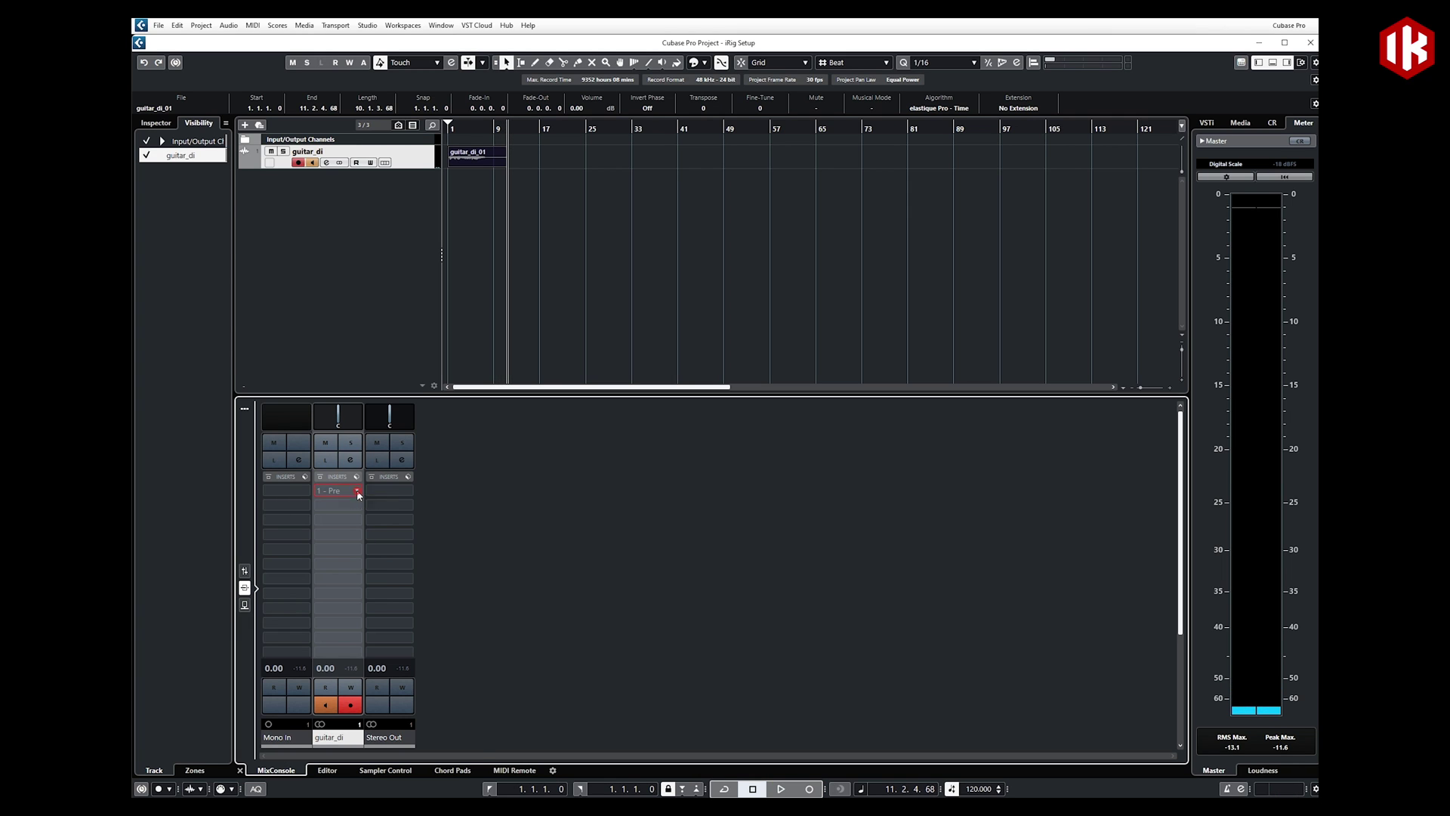
left_click(358, 492)
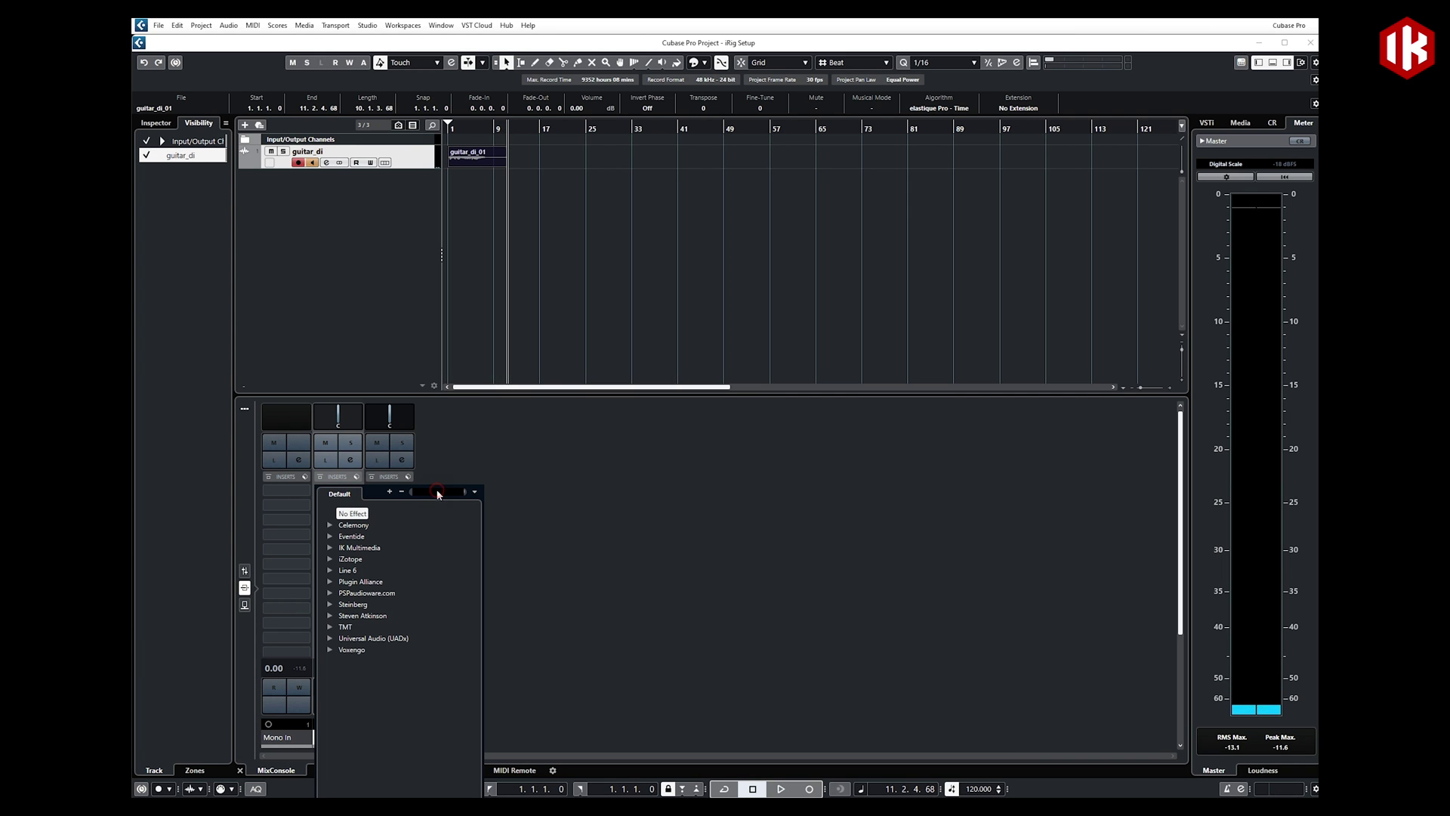
Step: Load TONEX on guitar_di's first insert with the JS – Mars 74x Crm Push 1 (ii) model
type("tonex")
key("Escape")
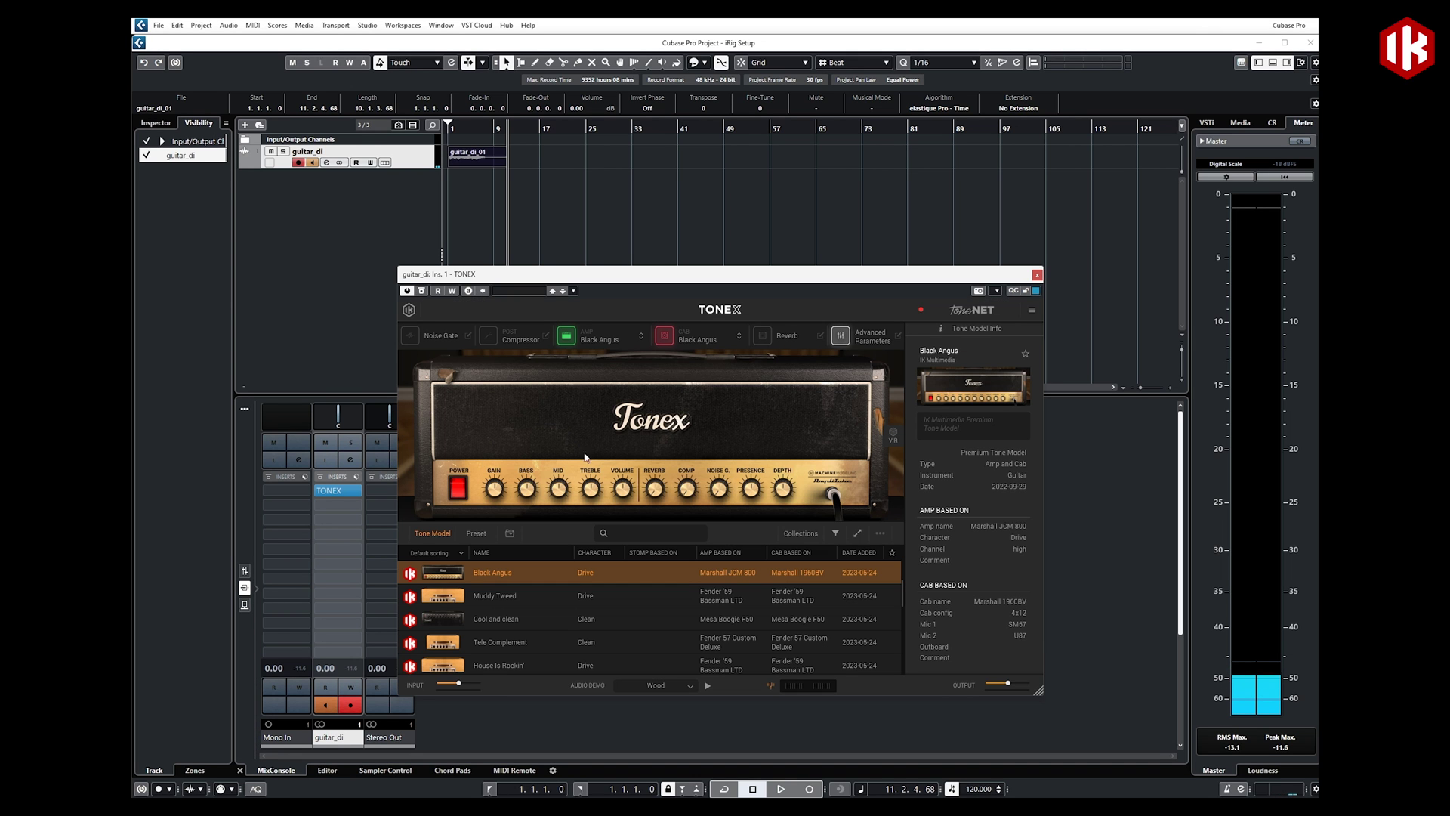
left_click(806, 534)
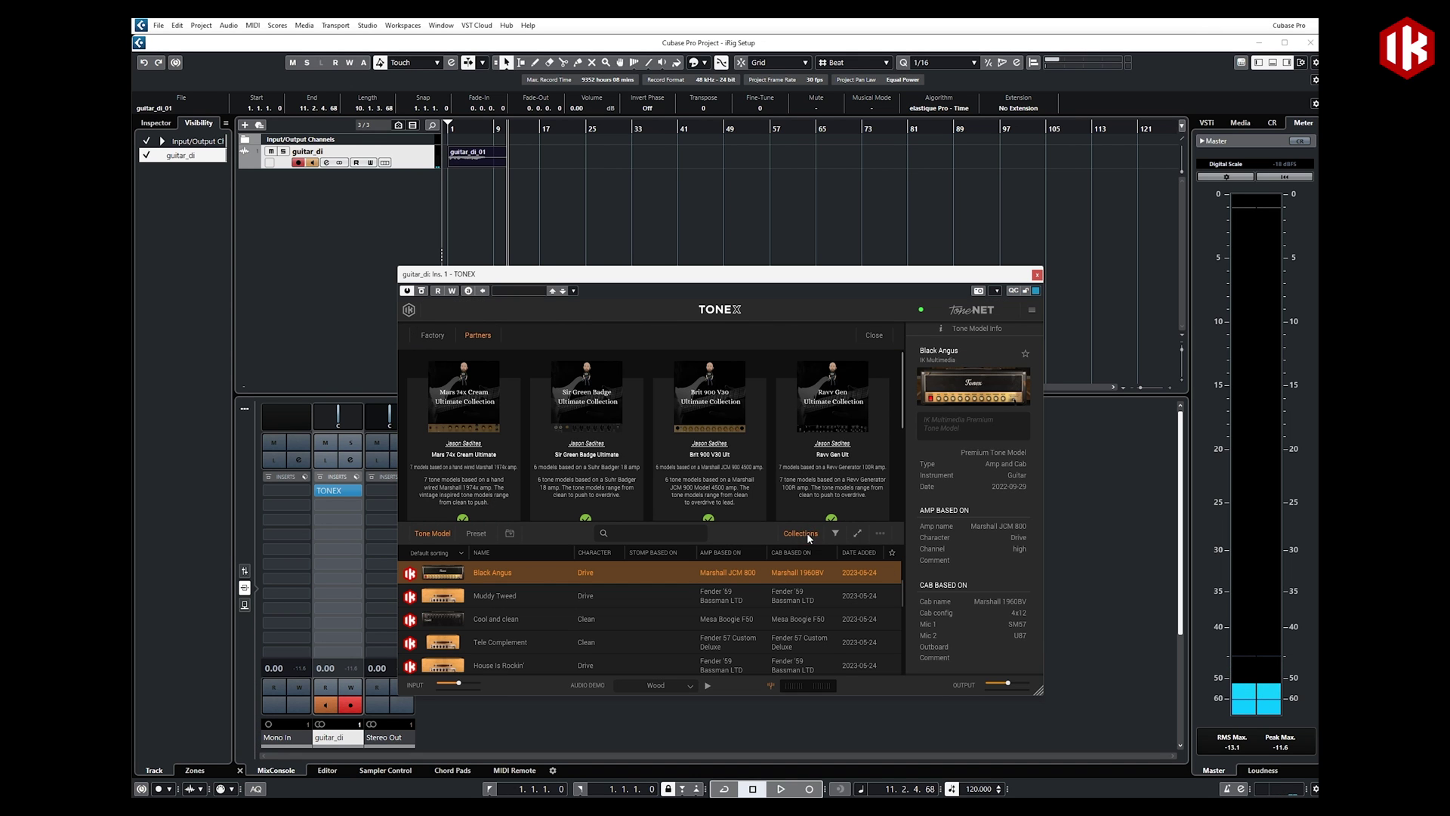
scroll(514, 429, "down", 1)
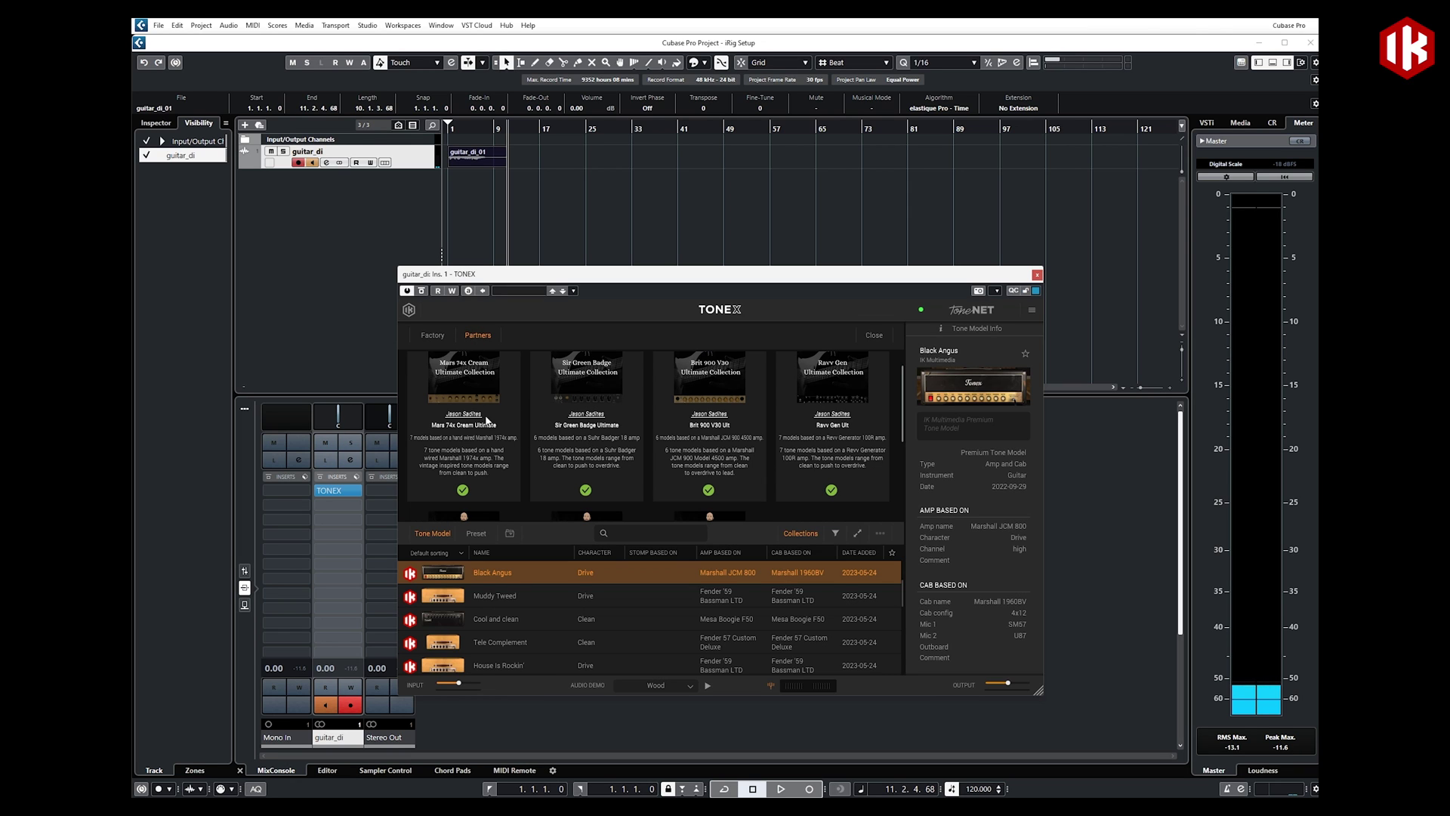
left_click(488, 421)
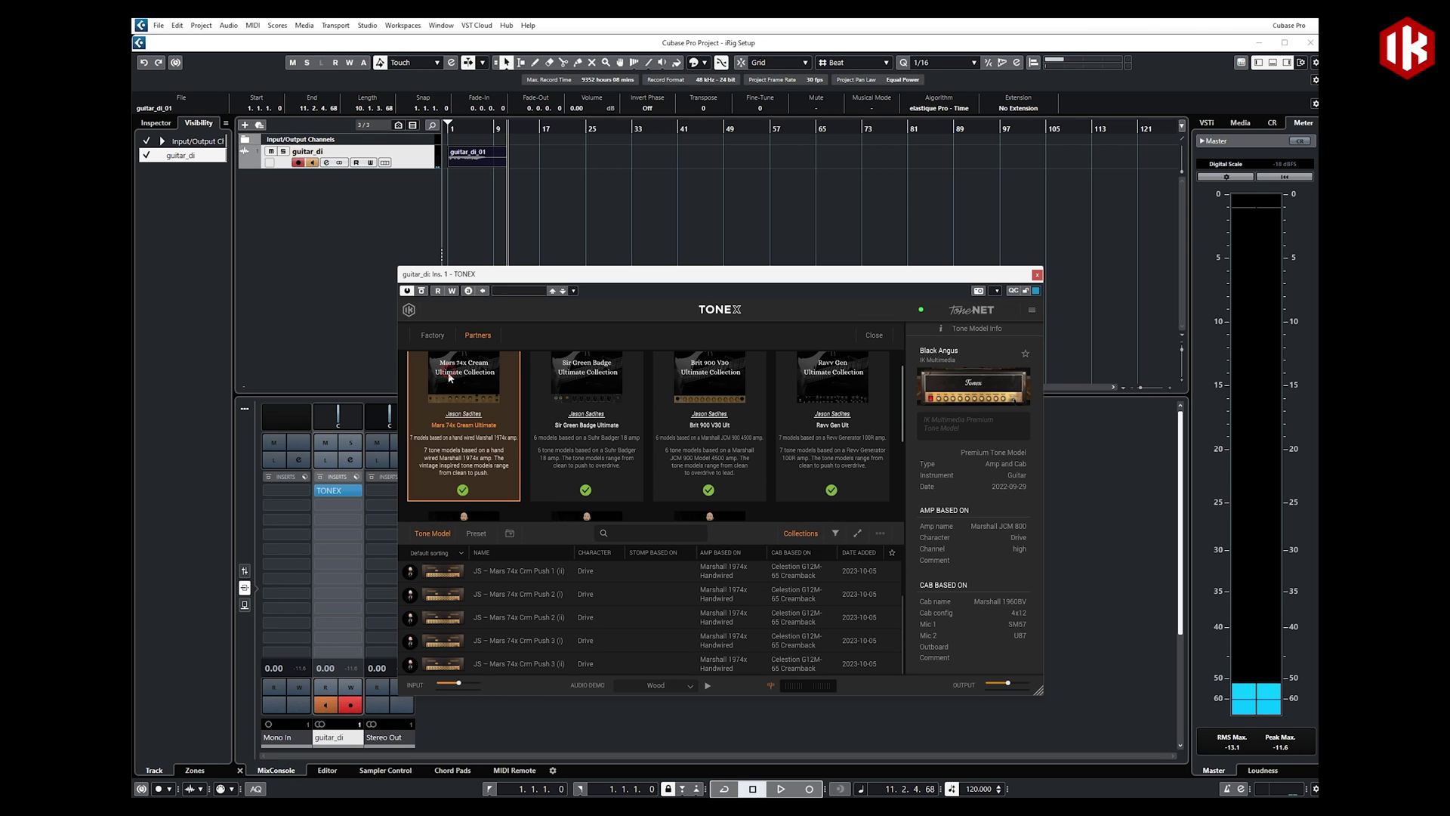
left_click(525, 572)
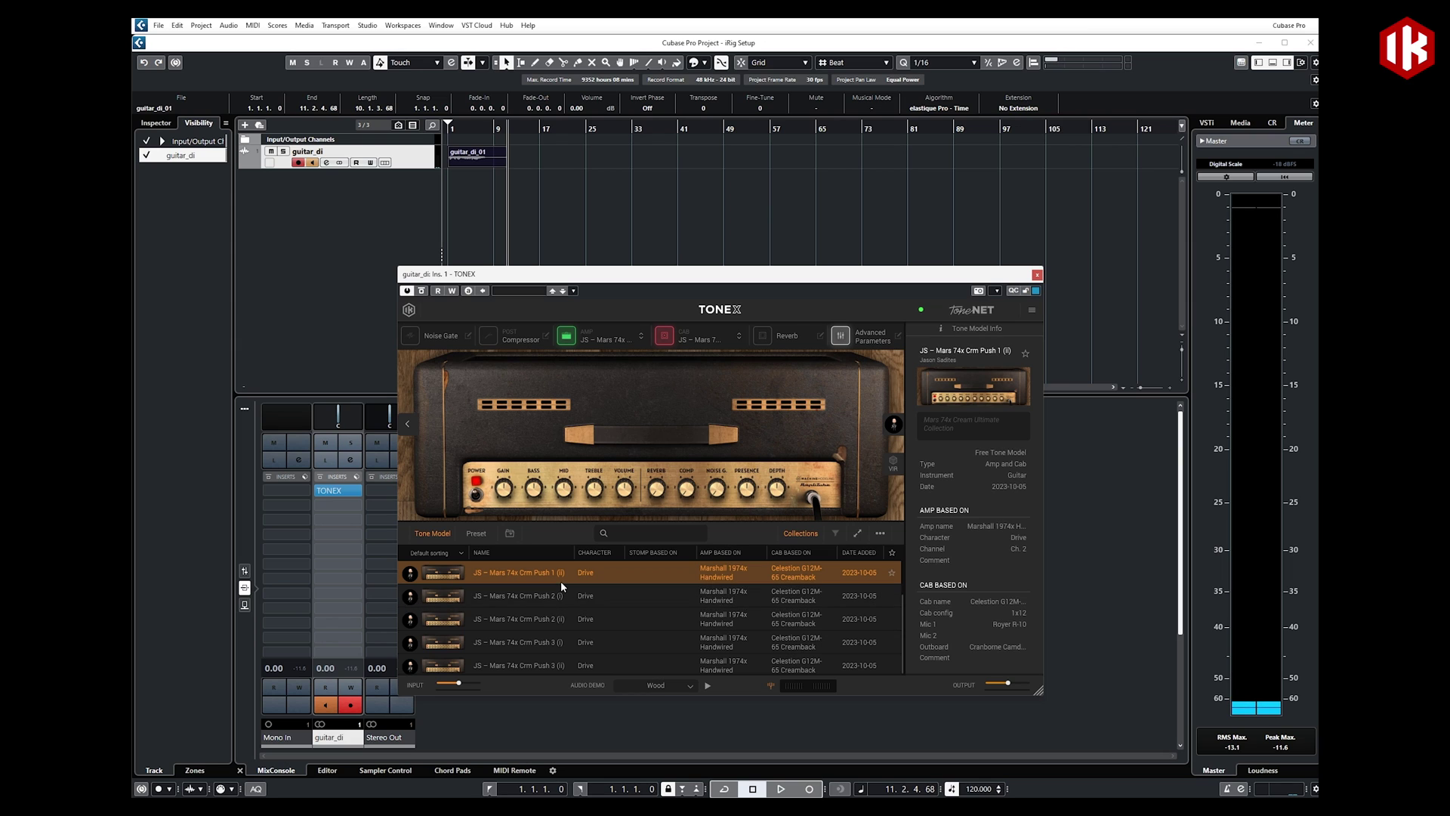
Step: Play guitar_di_01 from the project start through TONEX with input monitoring off
key("Home")
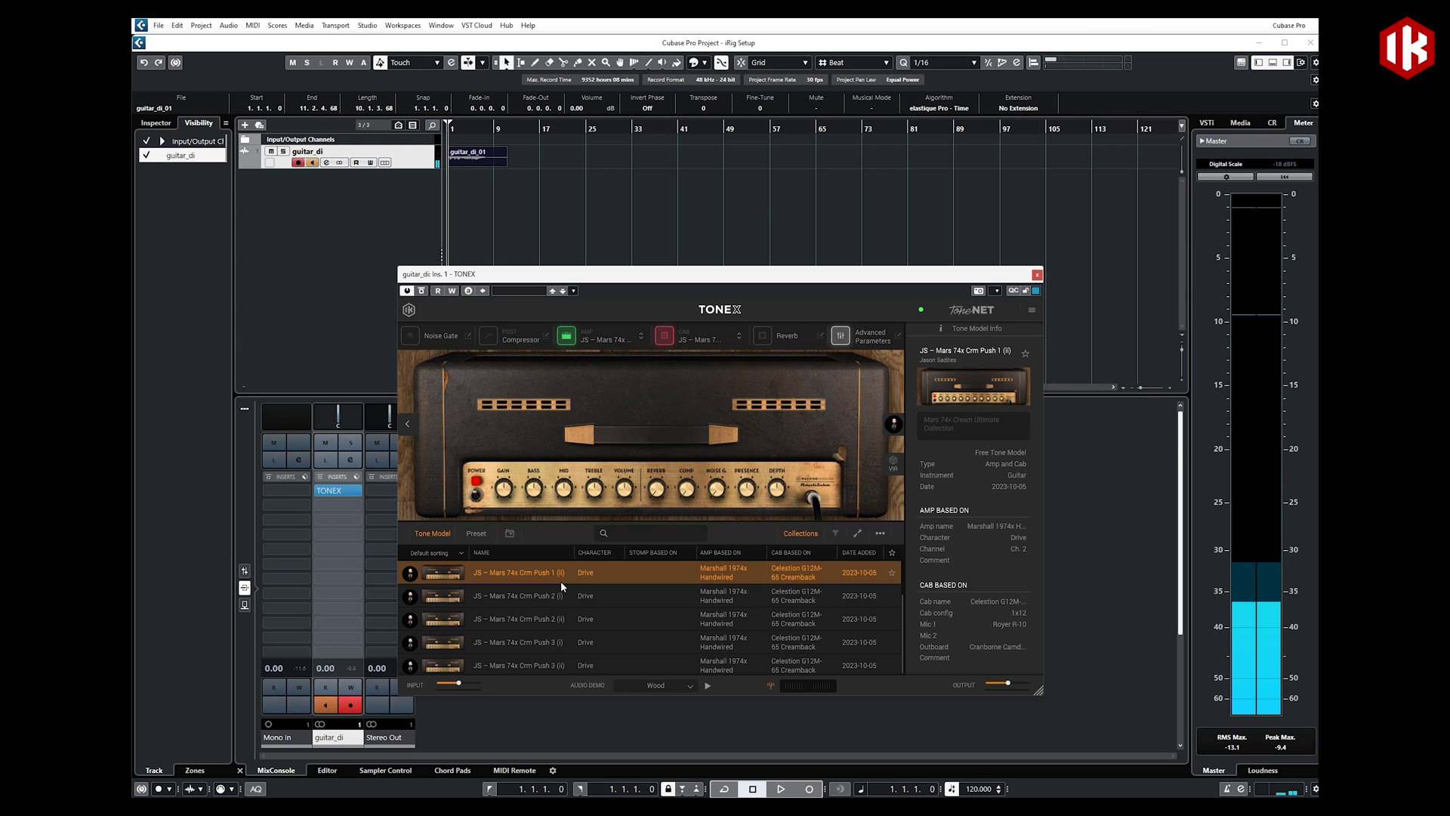
left_click(312, 162)
key("space")
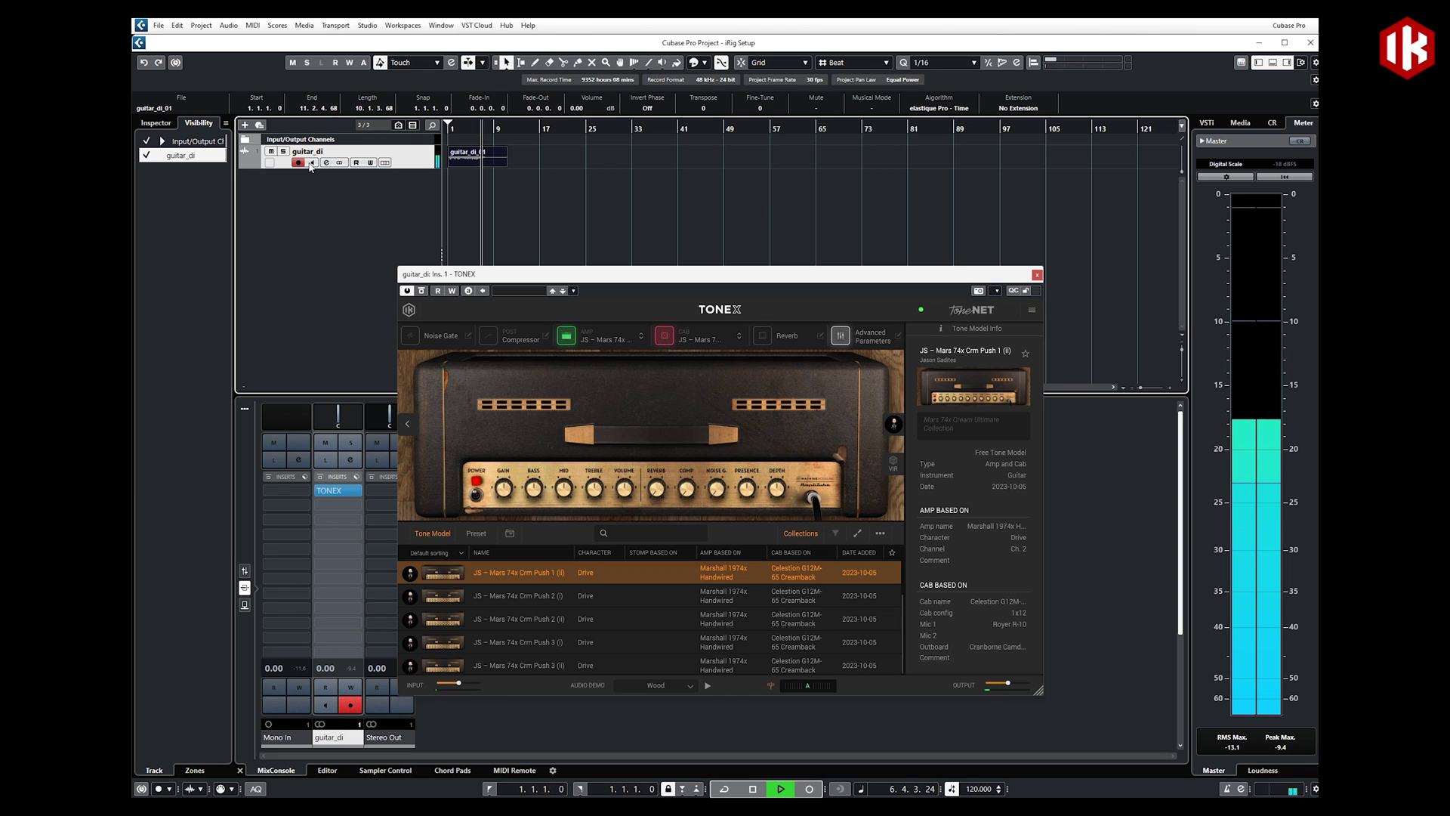
key("space")
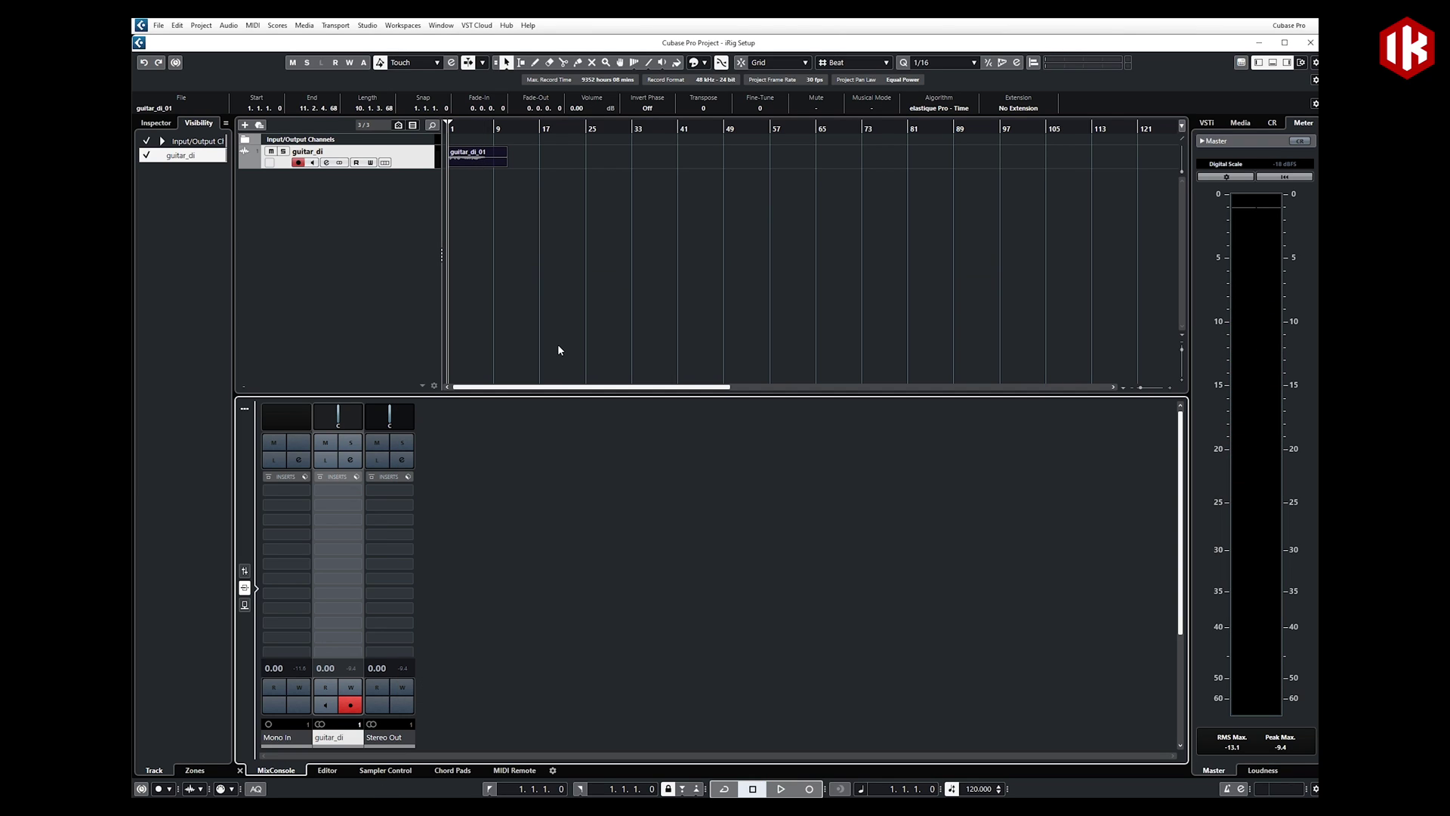
Step: Delete the guitar_di_01 event and load TONEX as Mono In's first insert
left_click(495, 163)
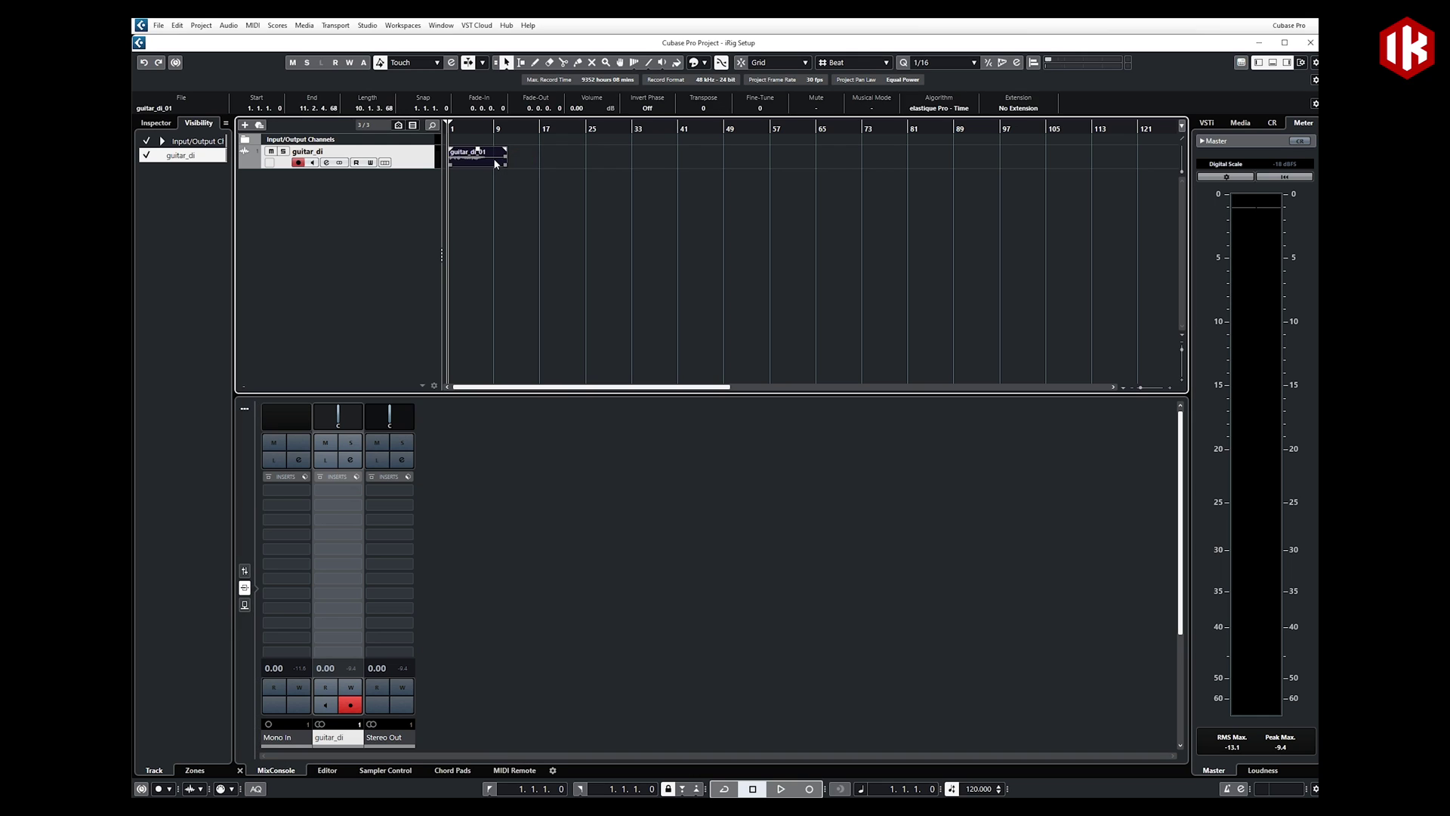
key("Delete")
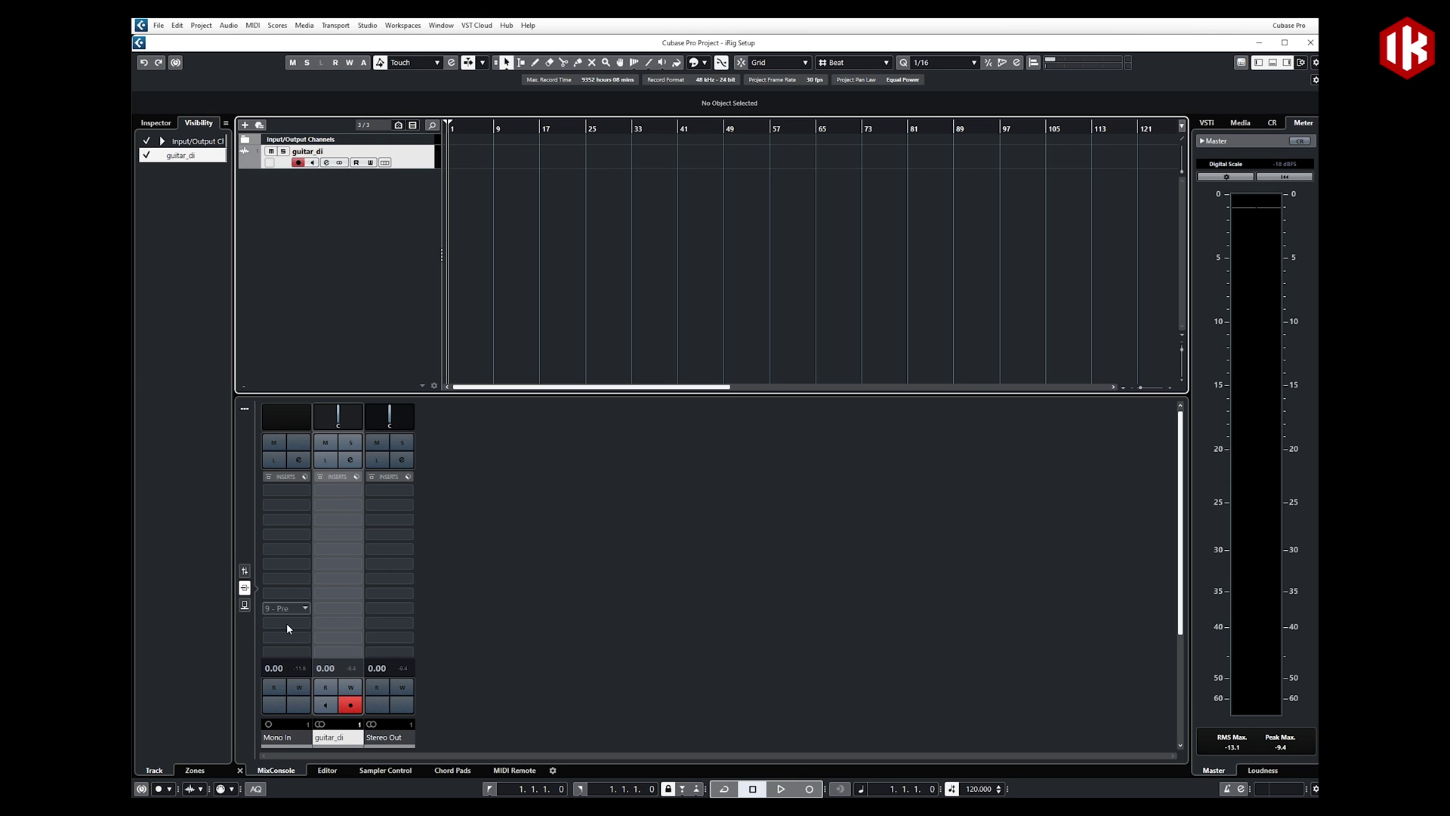
left_click(302, 492)
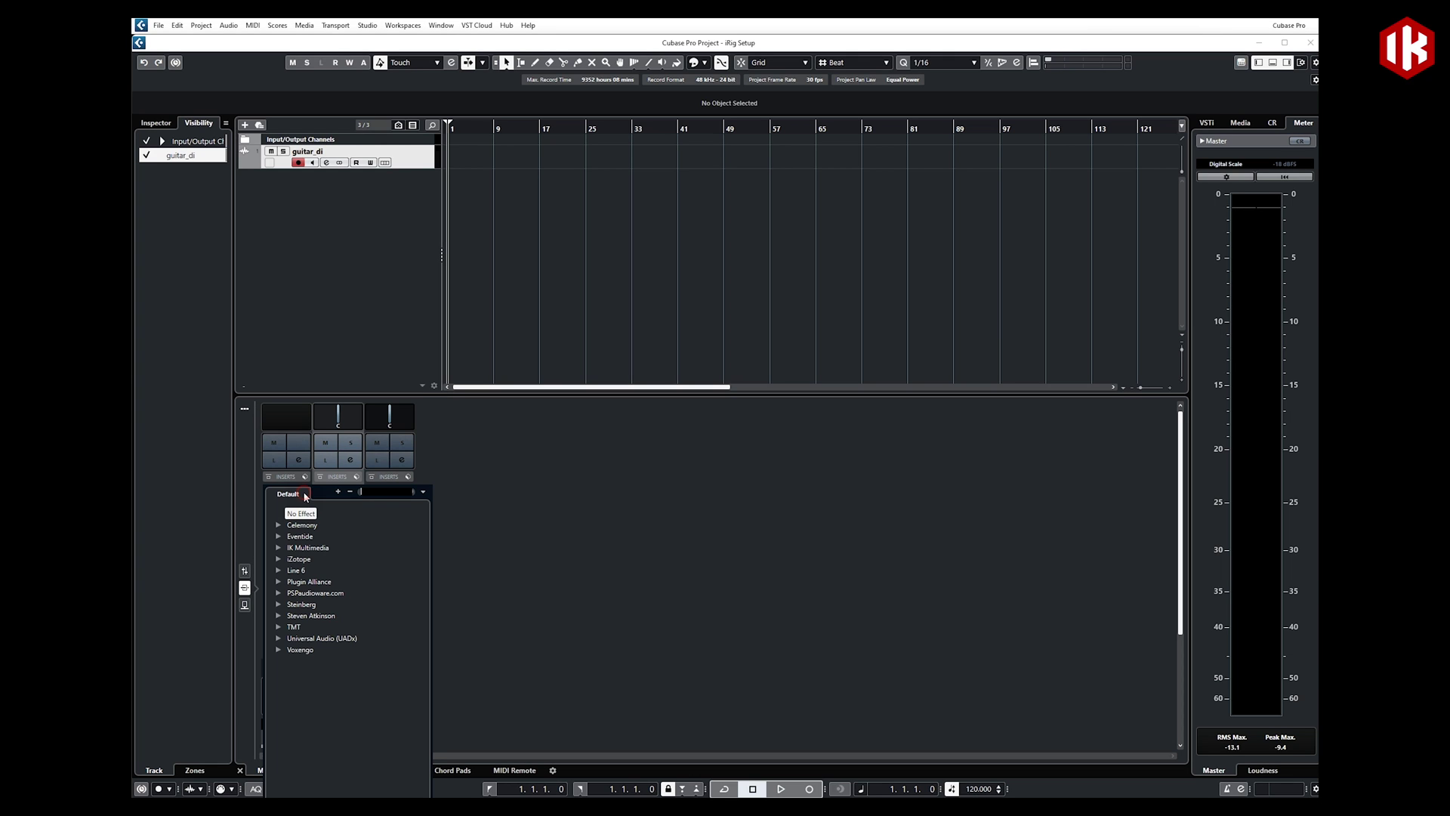
type("amp")
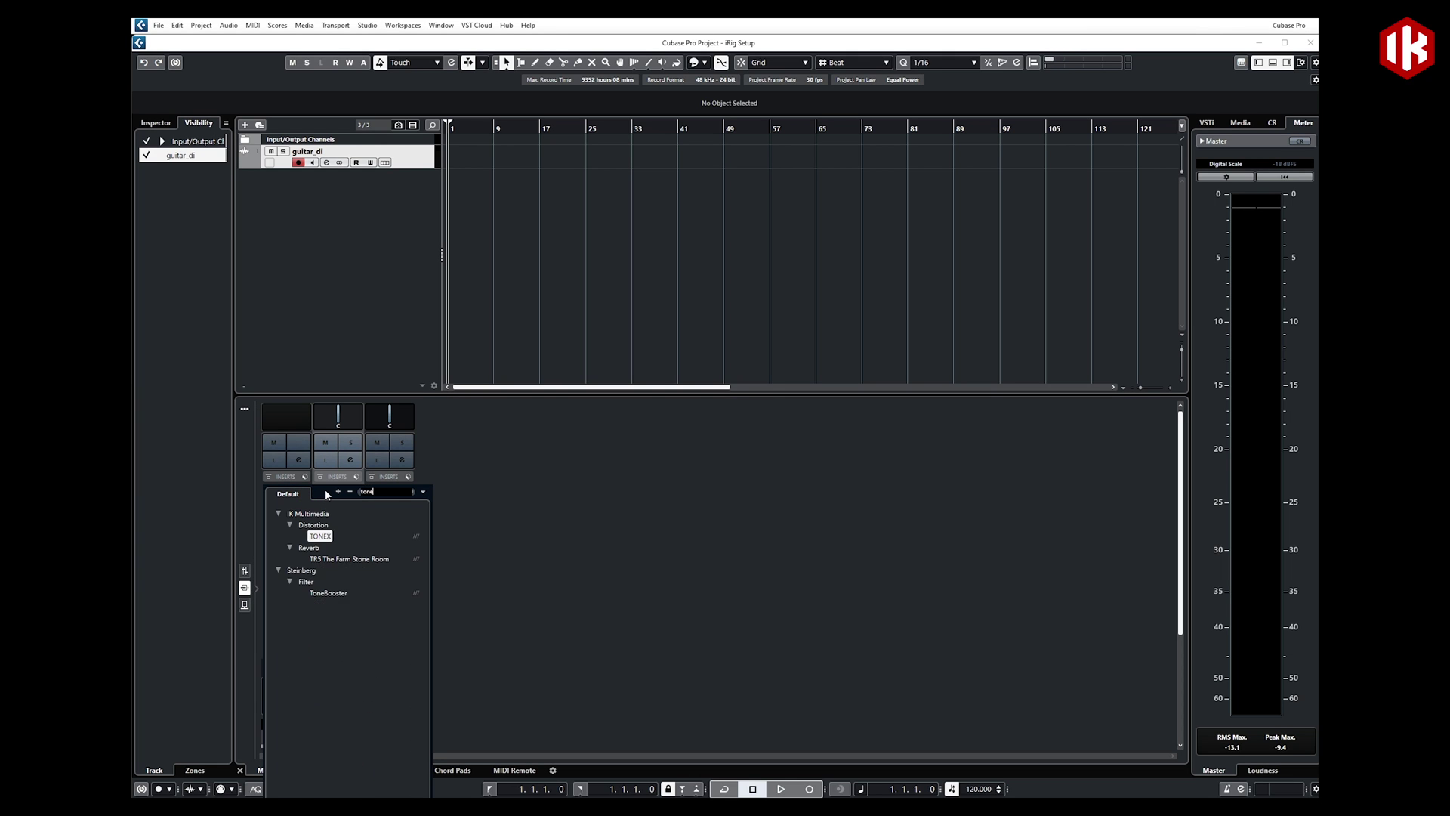
key("Escape")
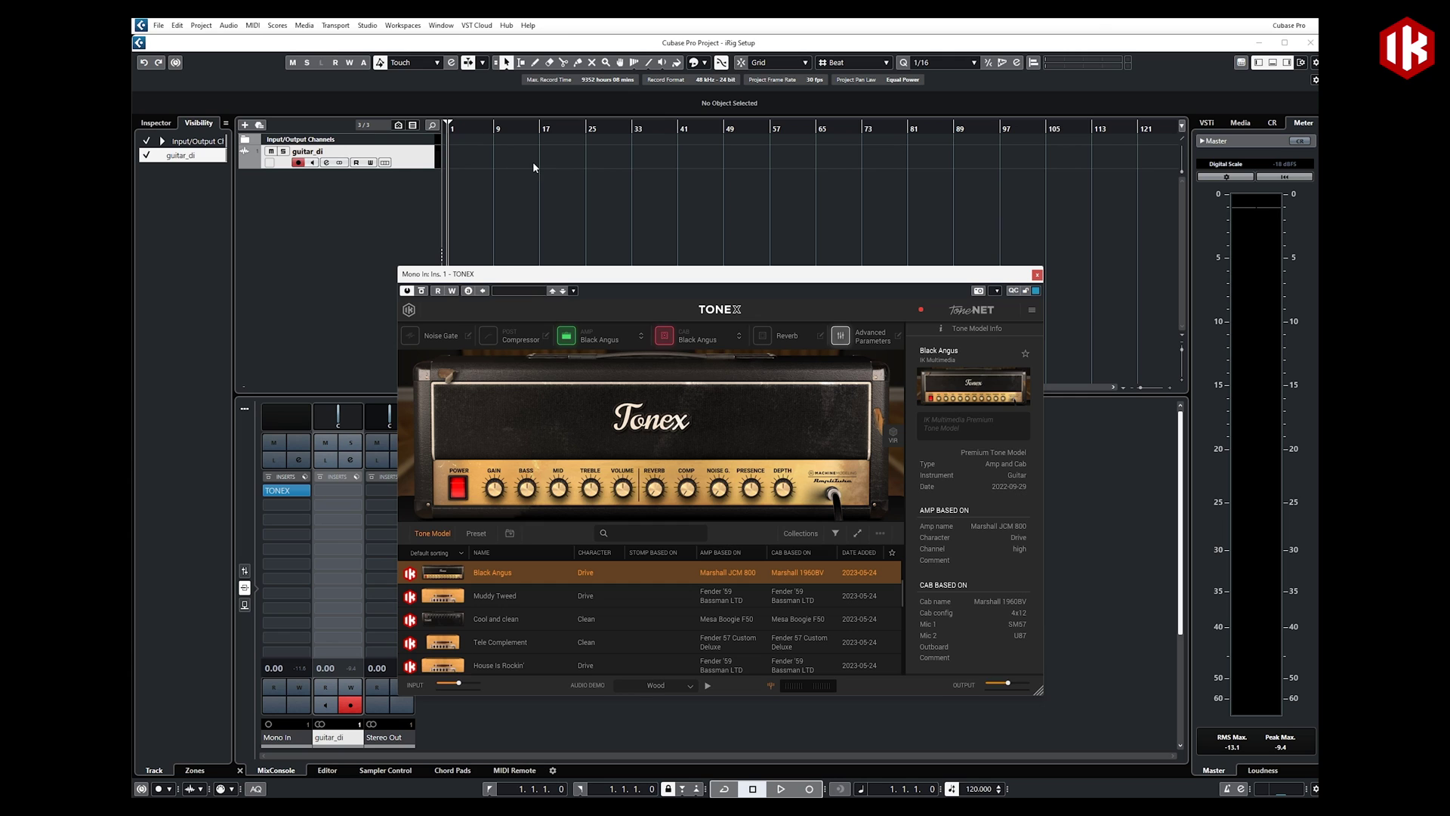
Step: Select the Partners JS – Mars 74x Crm Push 3 (i) model in Mono In's TONEX, then record guitar_di_03
left_click(801, 533)
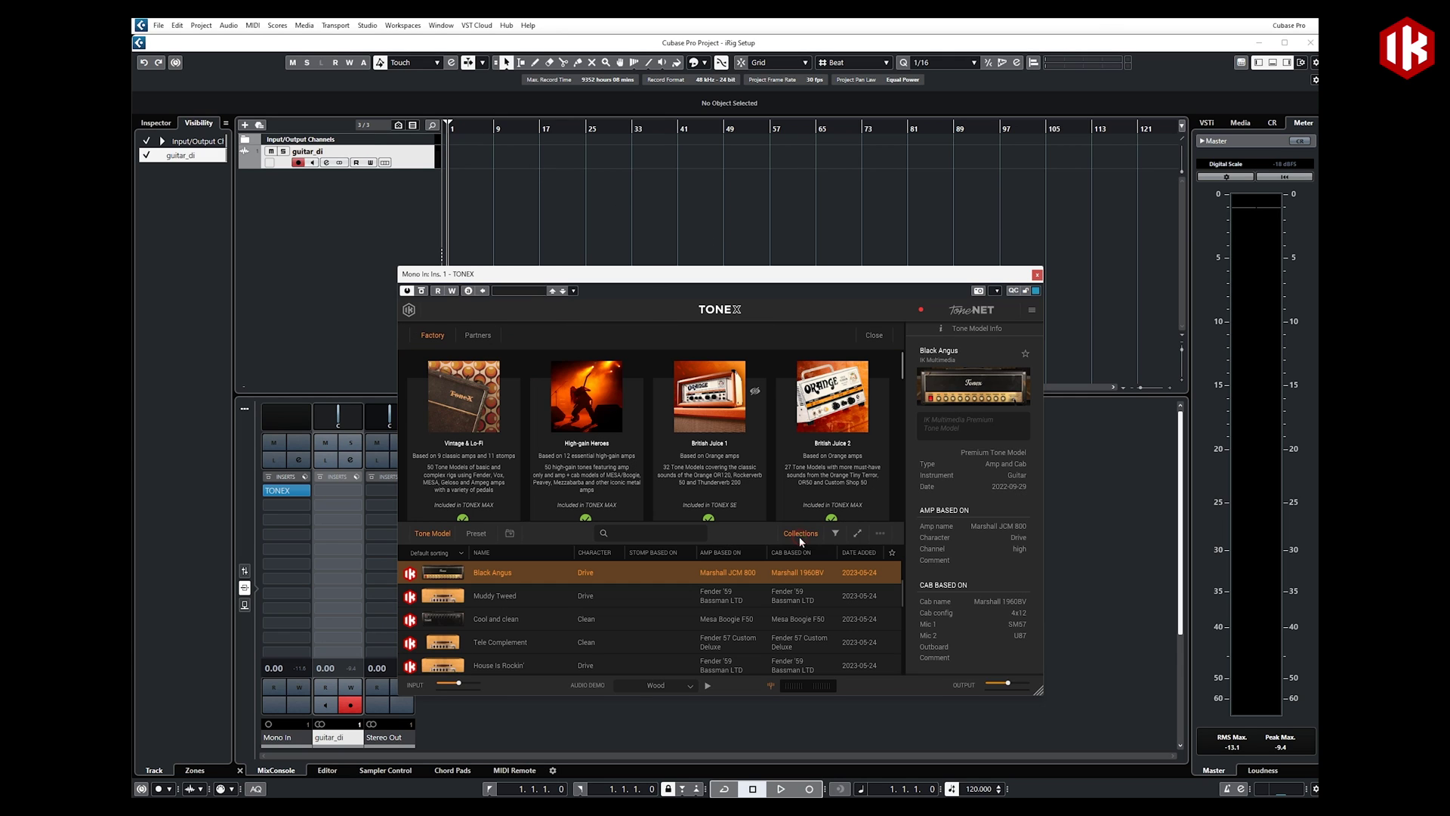
left_click(479, 334)
left_click(477, 404)
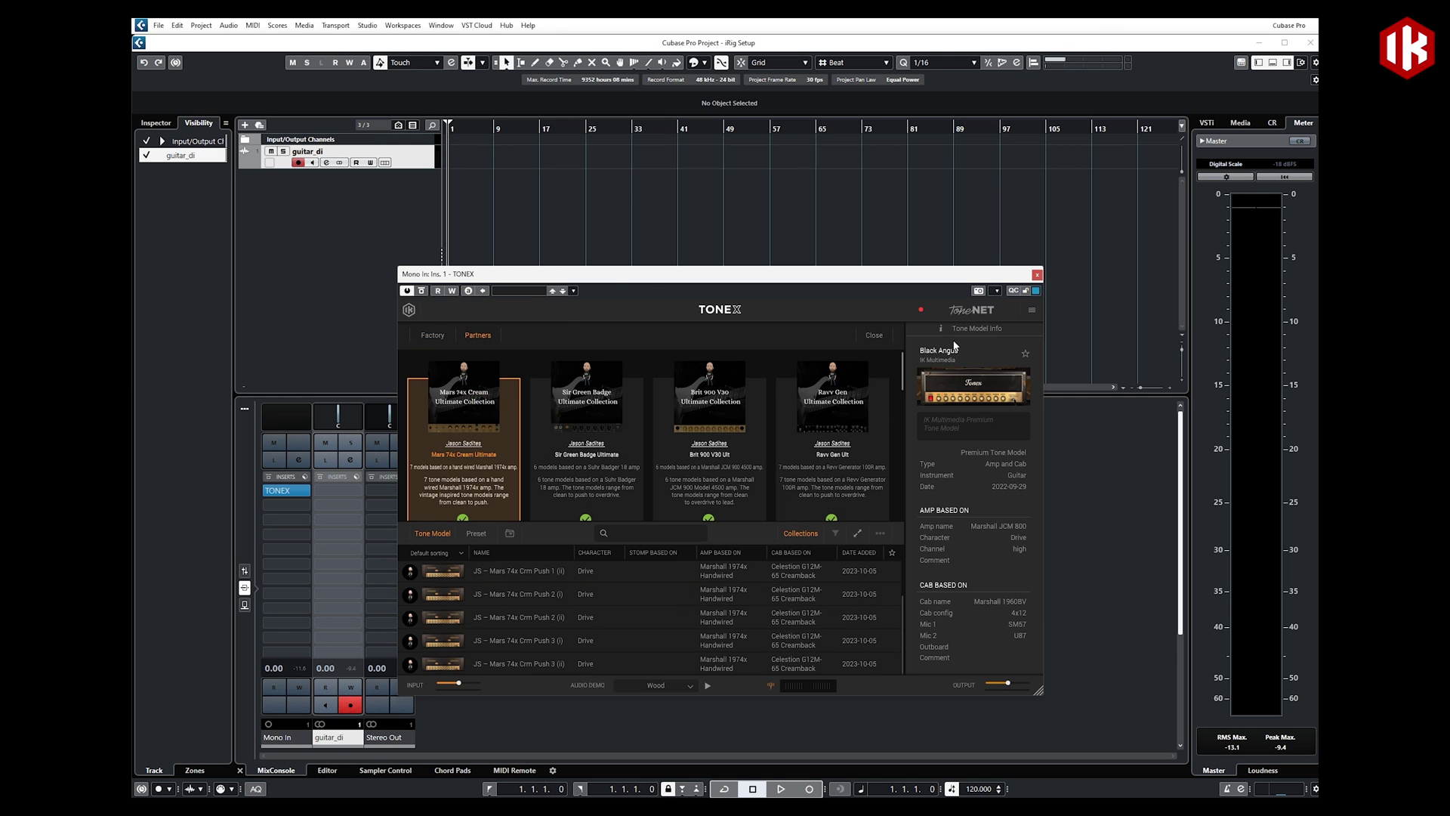
left_click(528, 641)
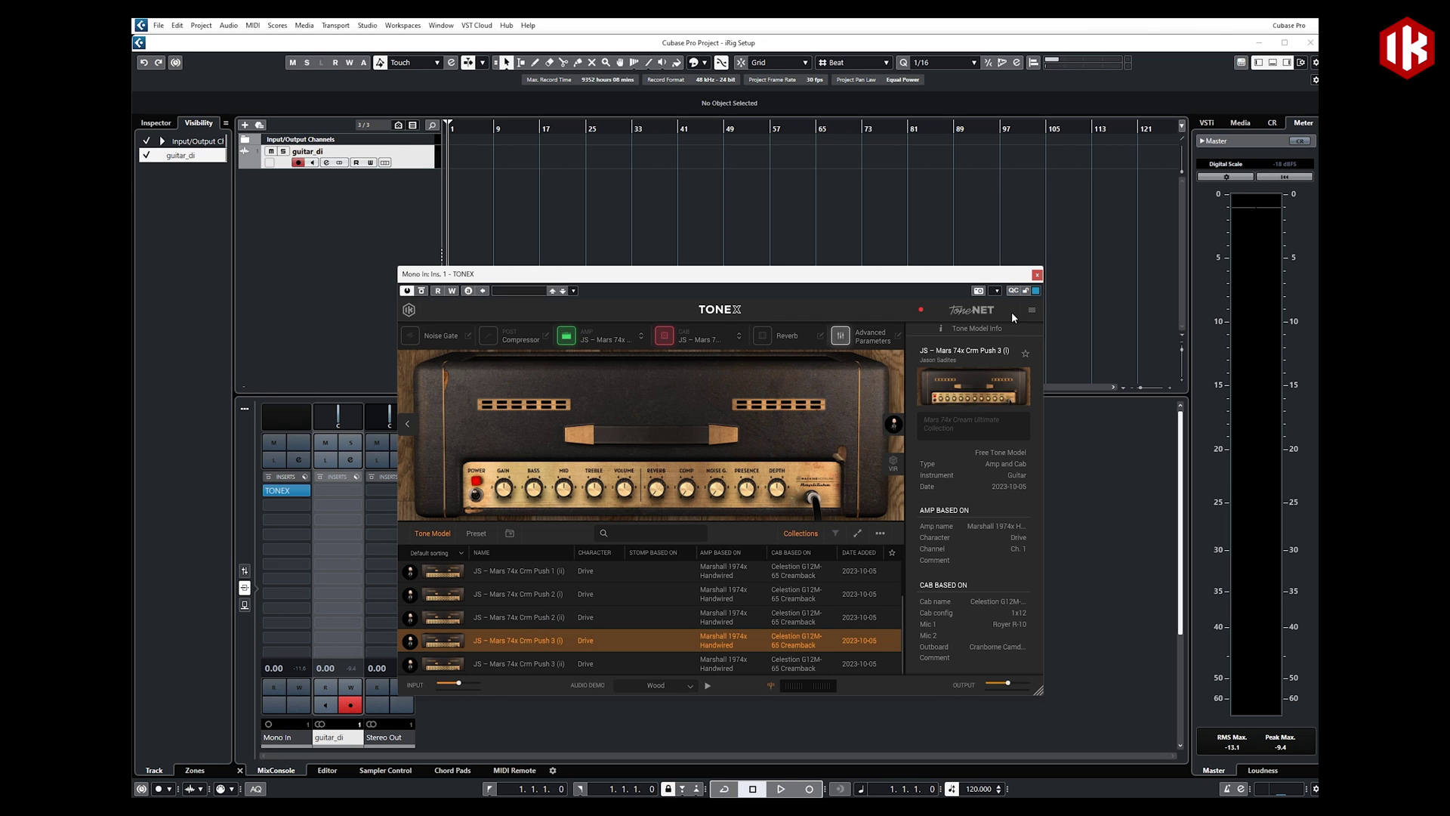
left_click_drag(996, 278, 1163, 207)
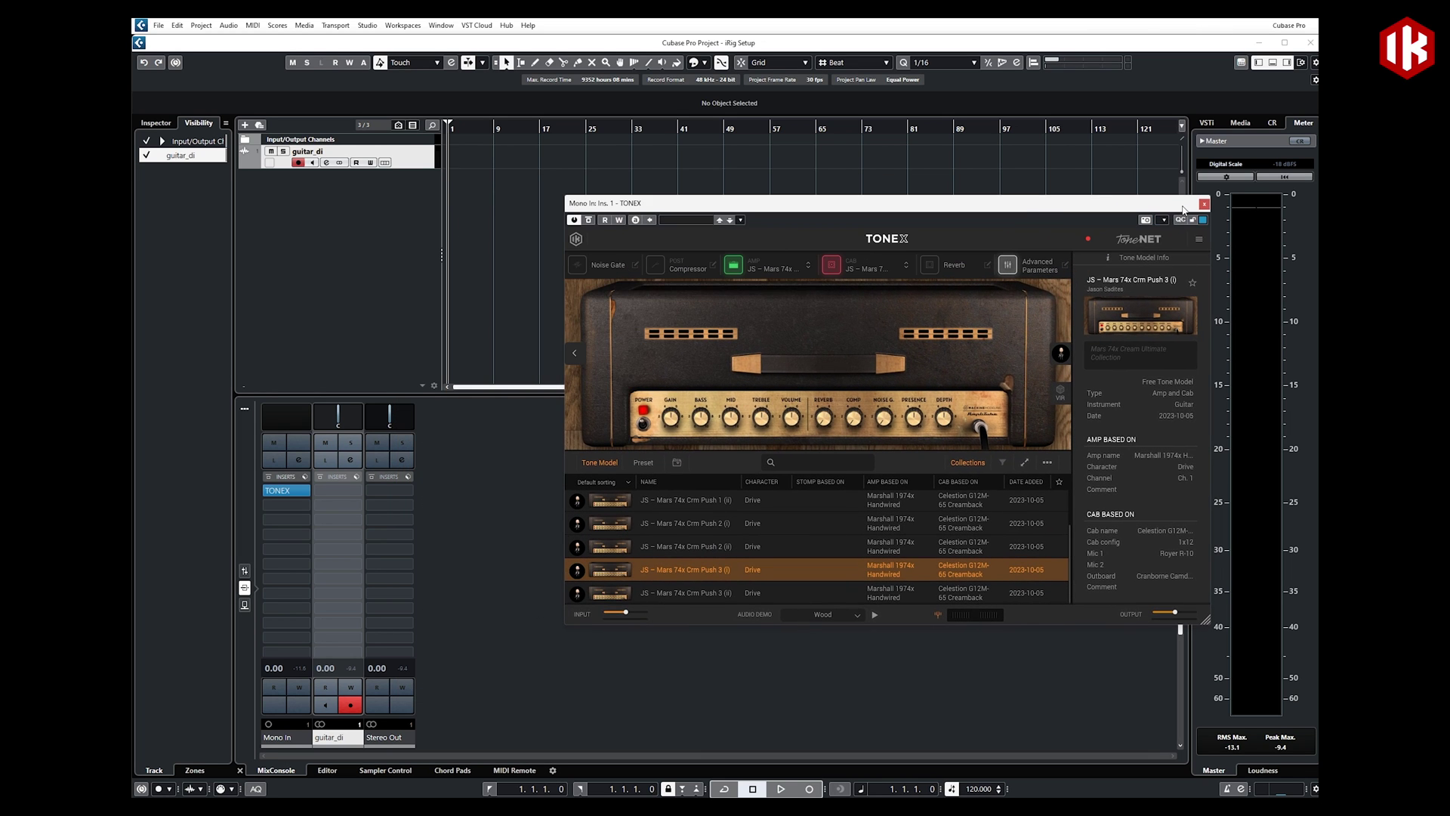
key("KP_Multiply")
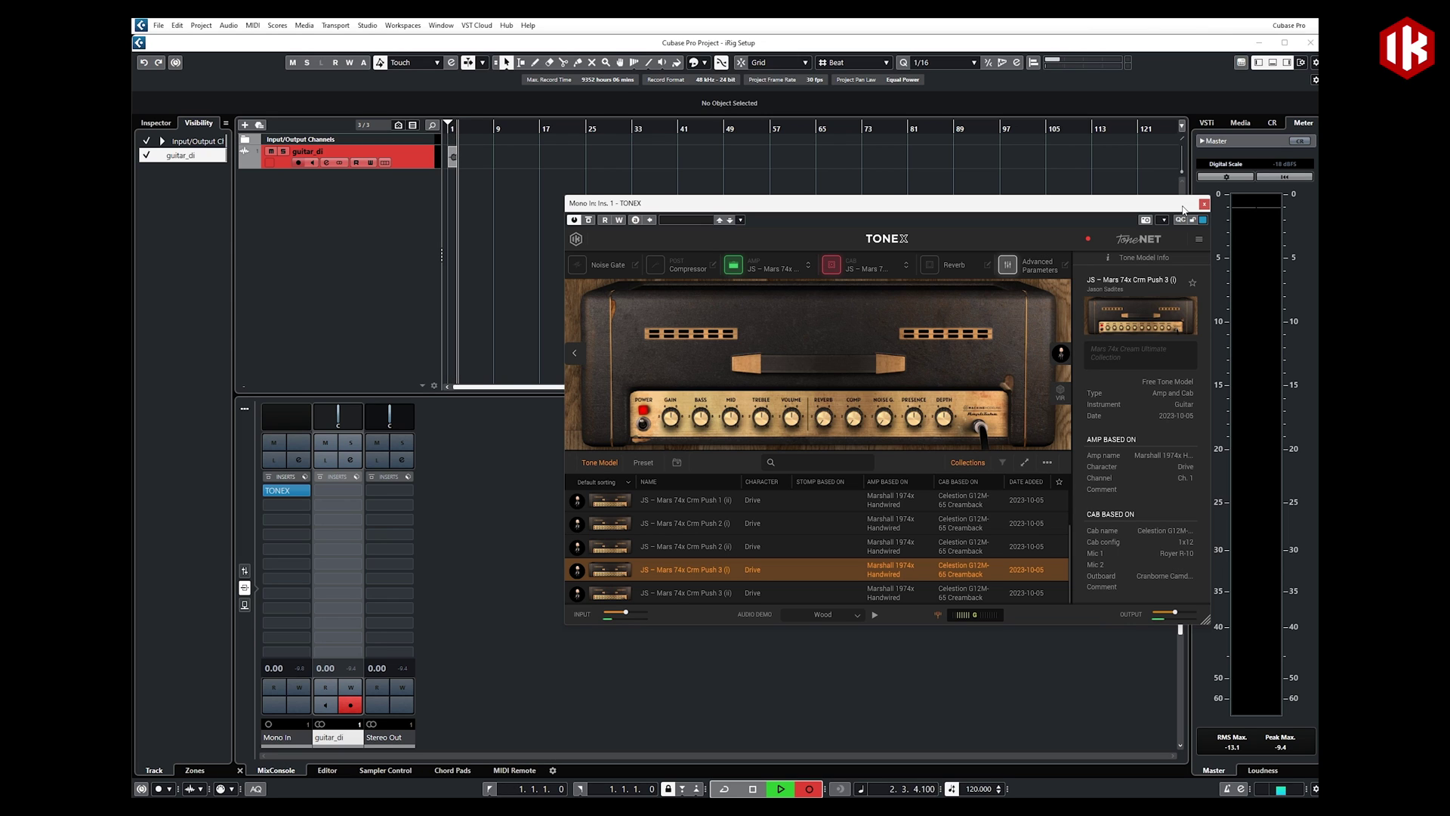
key("space")
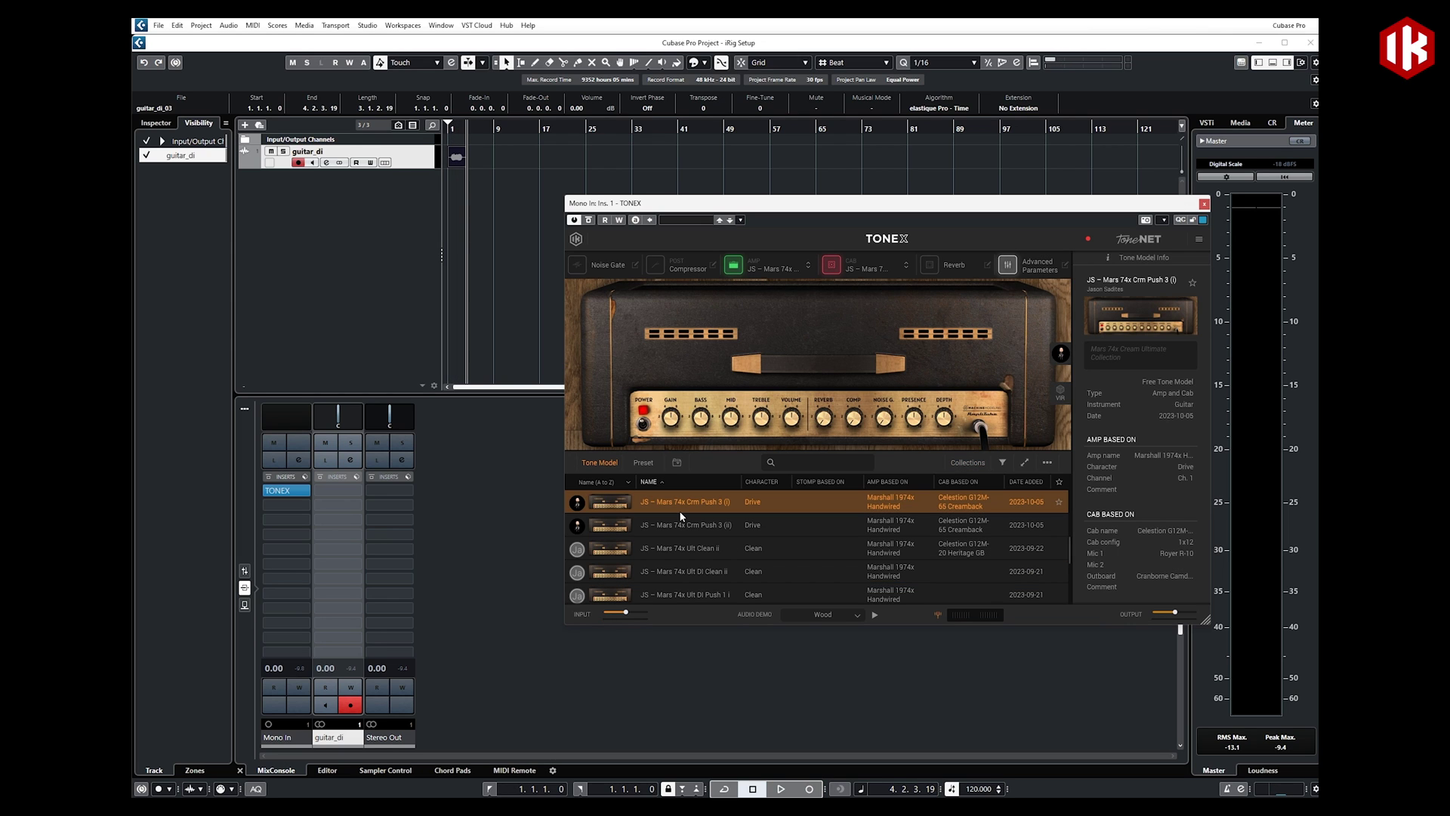